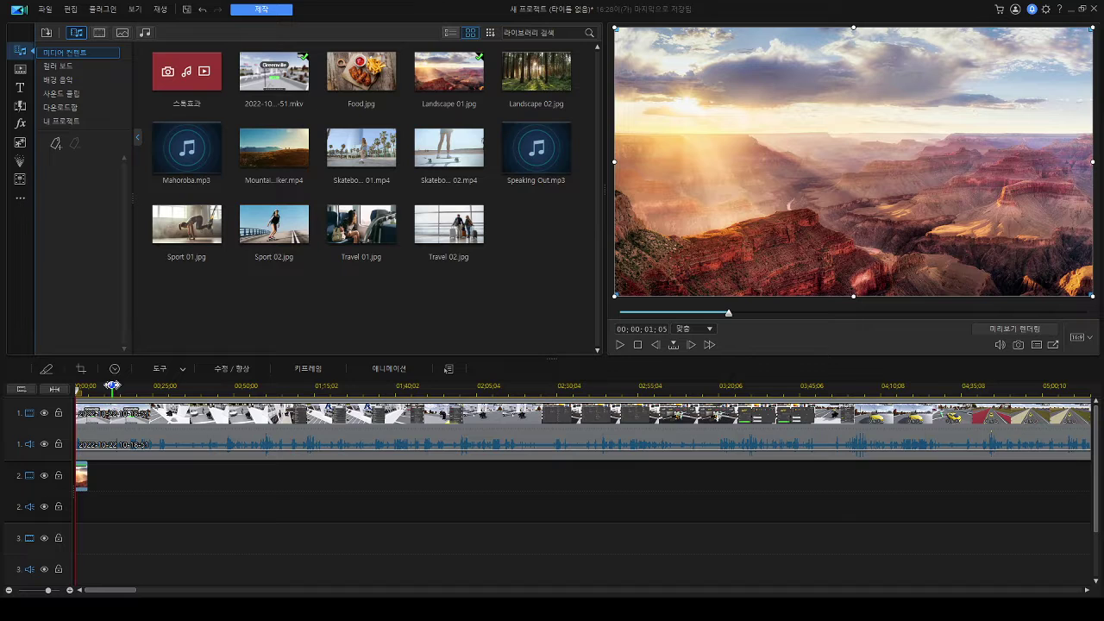
Step: Add Landscape 02.jpg directly after Landscape 01 on video track 2 and shorten it to about 1;21
drag(112, 386, 565, 421)
click(621, 345)
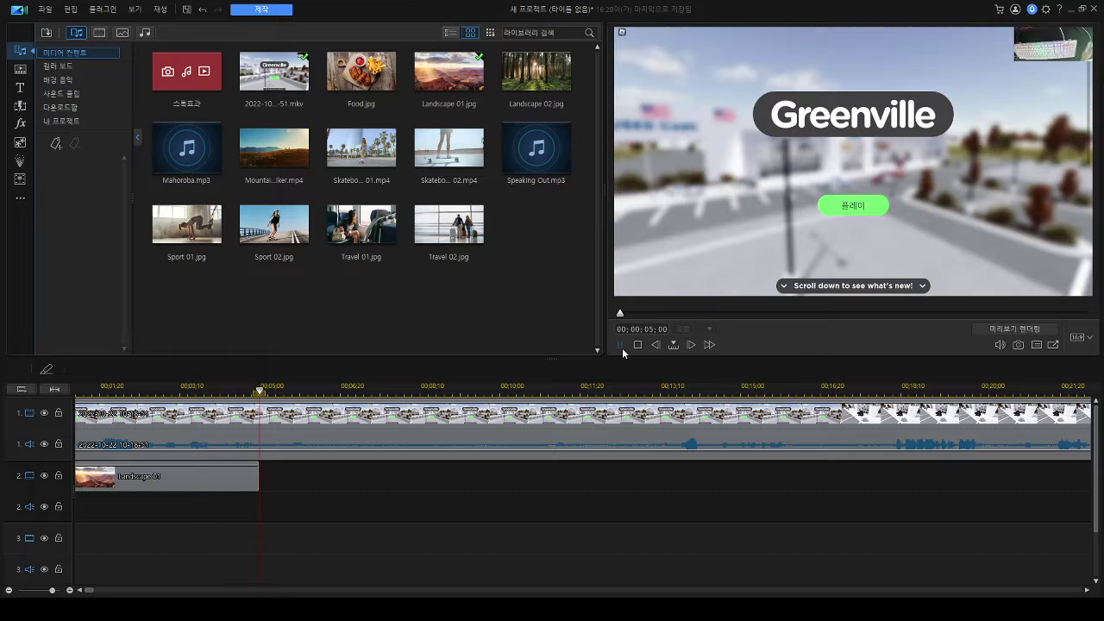
click(622, 345)
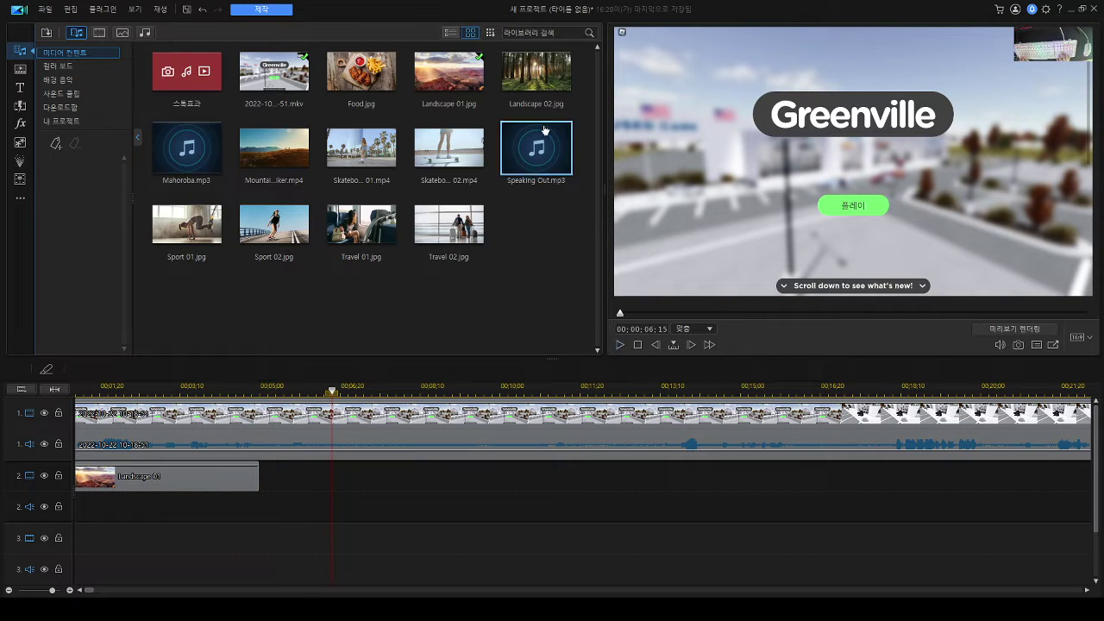
drag(536, 70, 374, 475)
drag(452, 474, 451, 474)
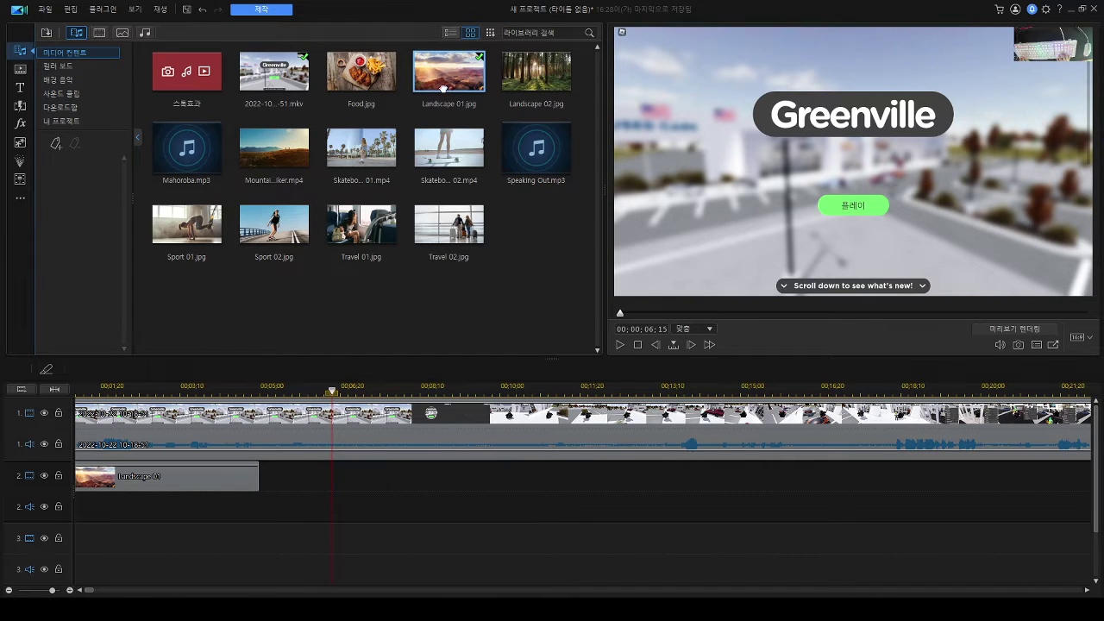
drag(536, 86, 263, 495)
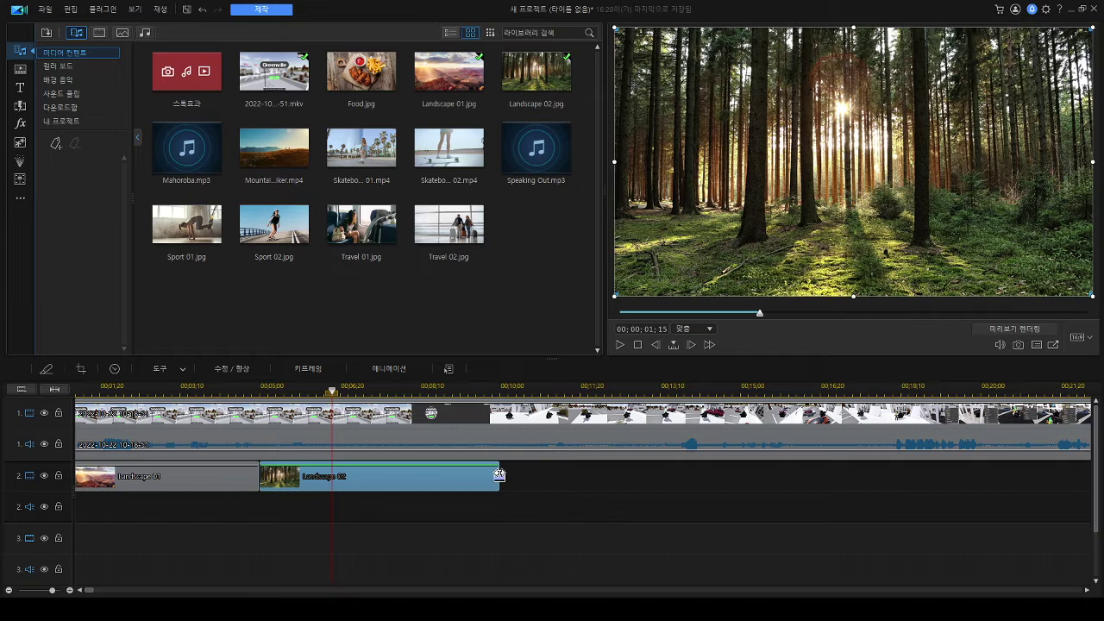
drag(499, 474, 340, 475)
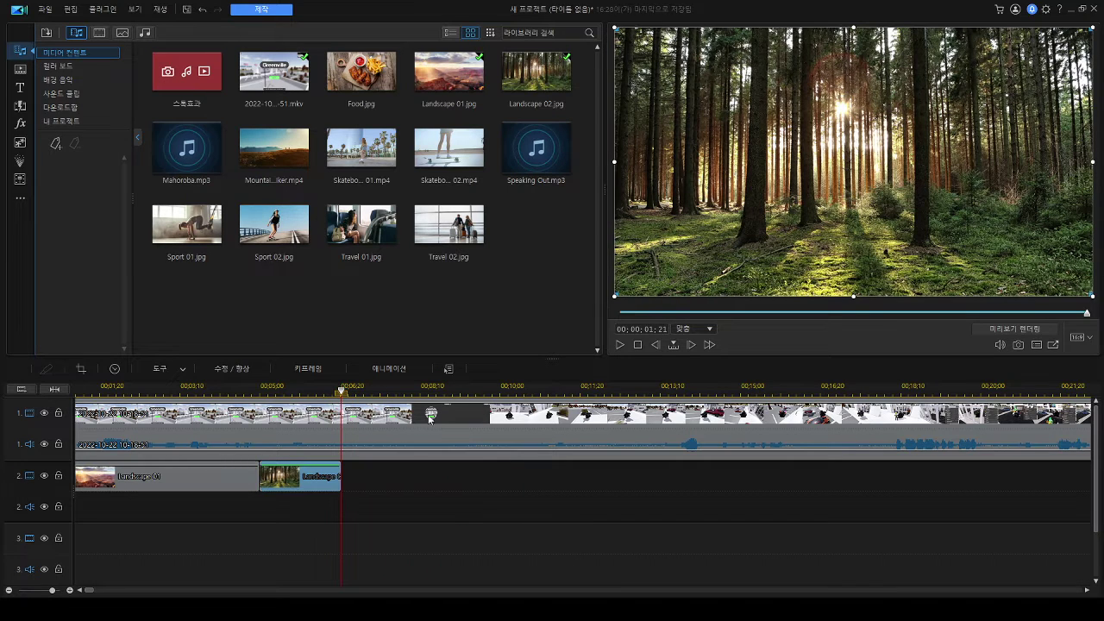
Step: Place Speaking Out.mp3 on audio track 2 at the very start of the timeline
scroll(103, 403, down, 2)
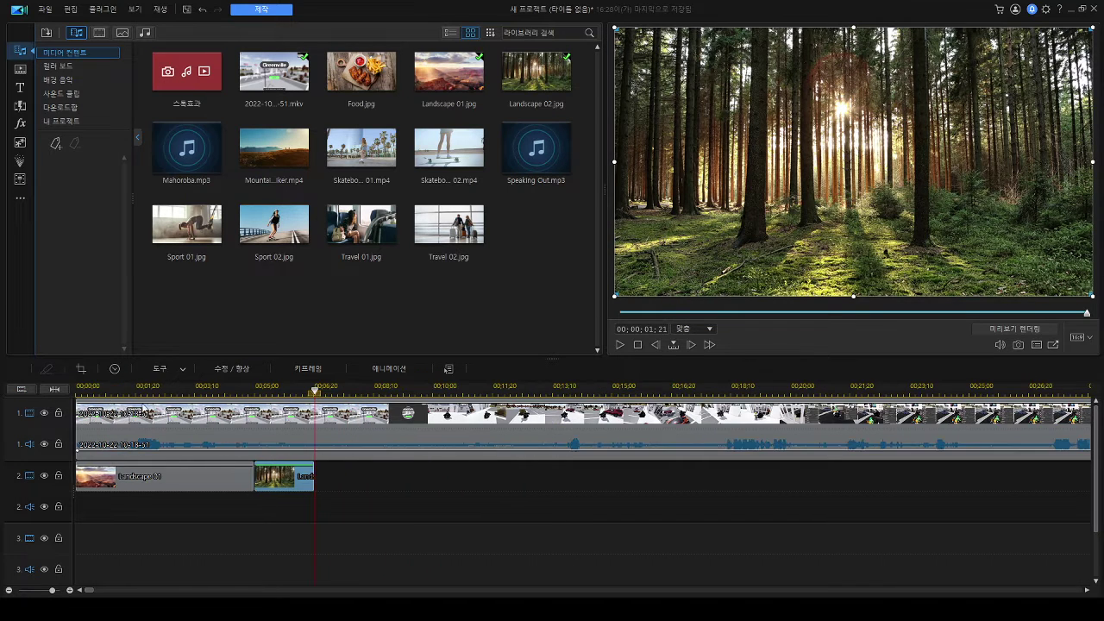
click(77, 395)
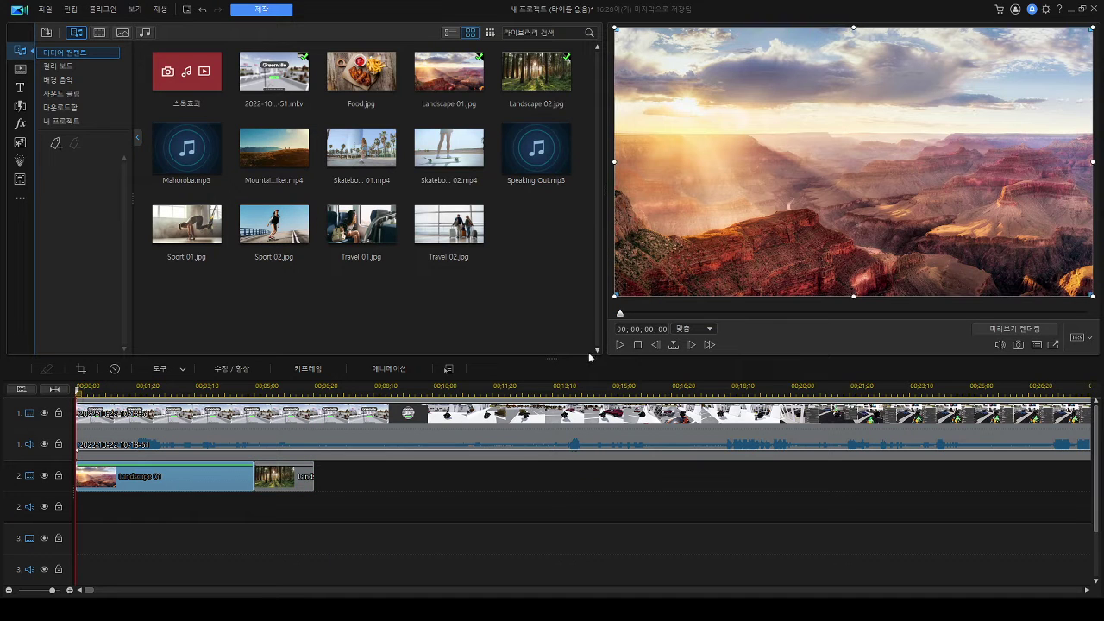
drag(536, 151, 81, 509)
scroll(528, 510, down, 3)
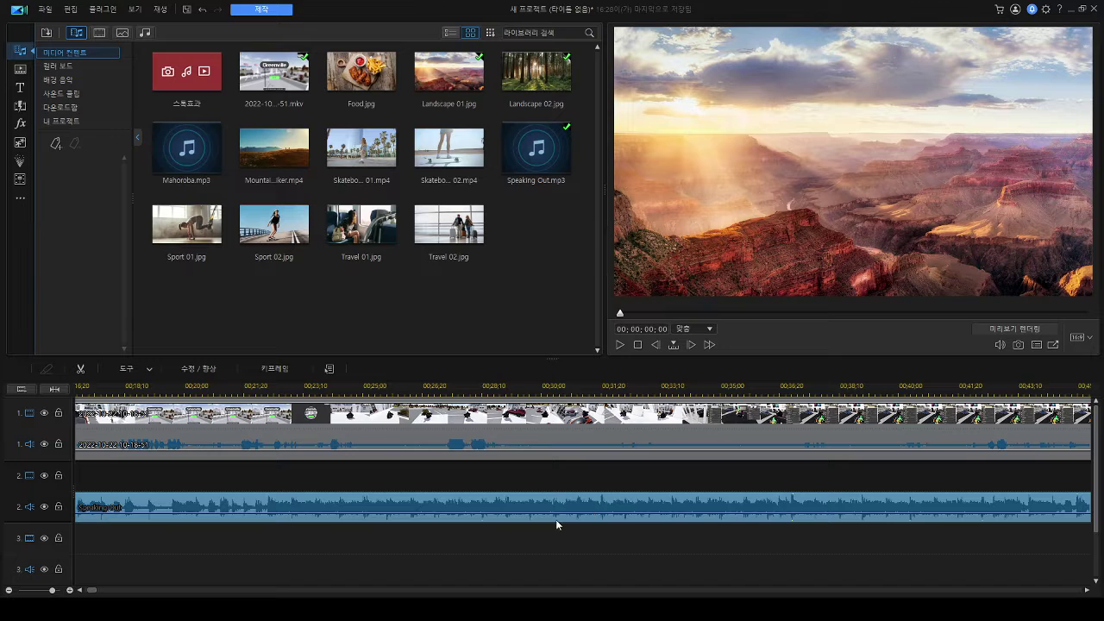
scroll(555, 519, down, 2)
scroll(259, 509, up, 5)
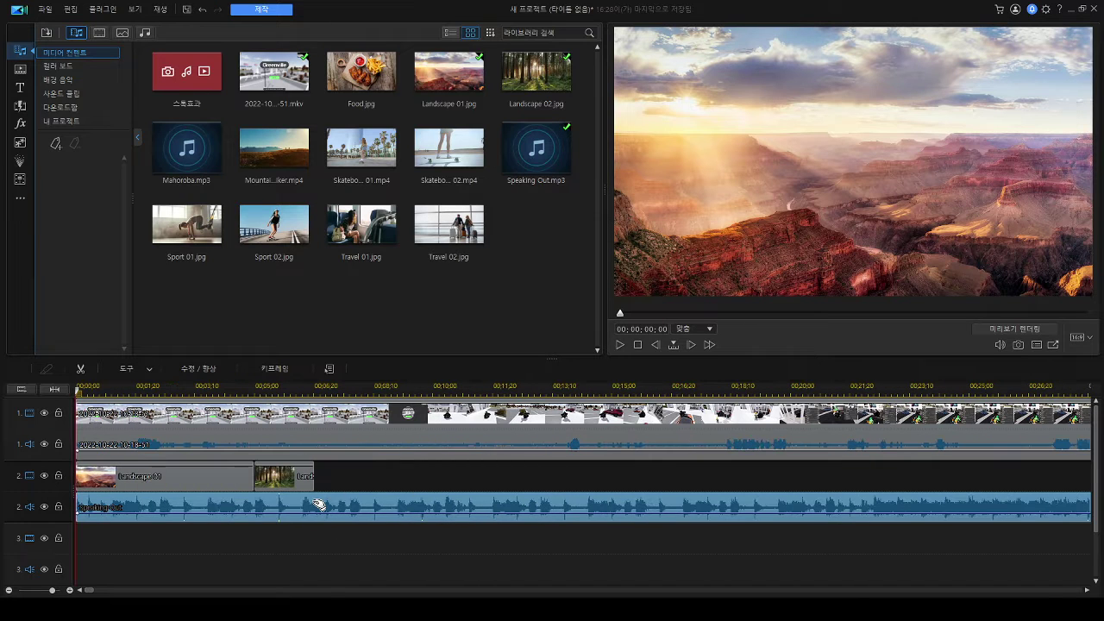
Step: Split the clips at 00;00;06;23, just after Landscape 02, and delete the remaining part of the Speaking Out audio
click(619, 345)
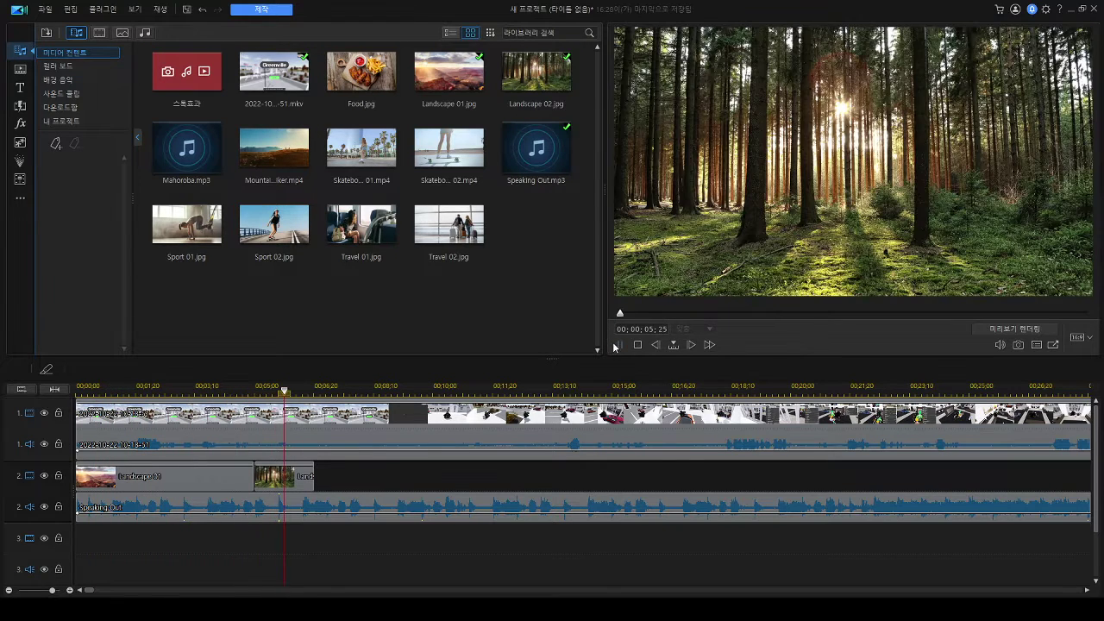
click(623, 346)
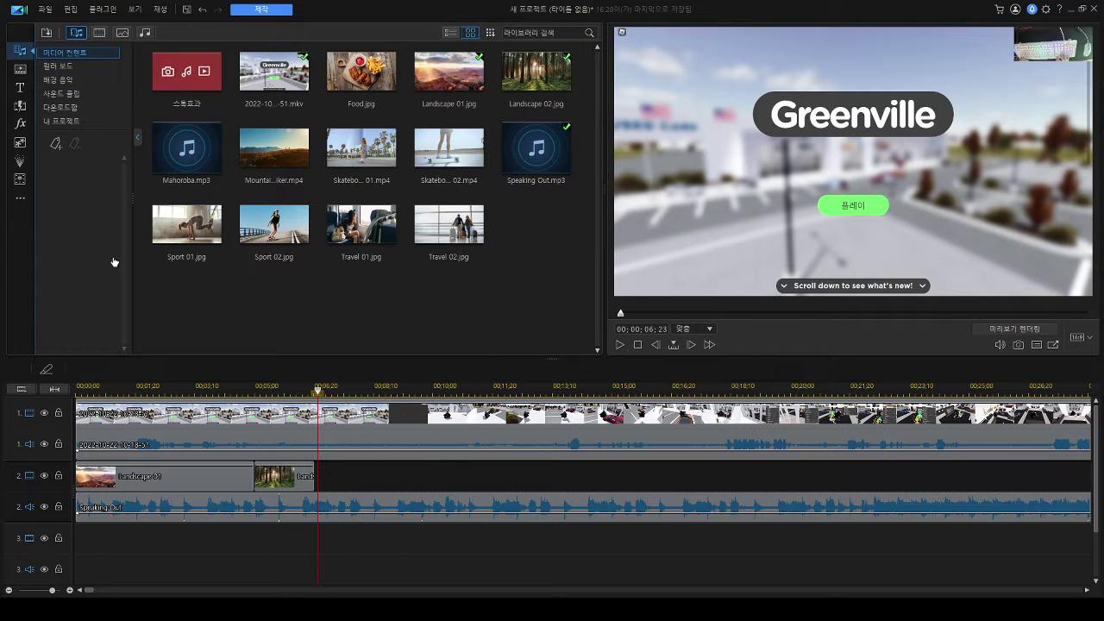
click(47, 369)
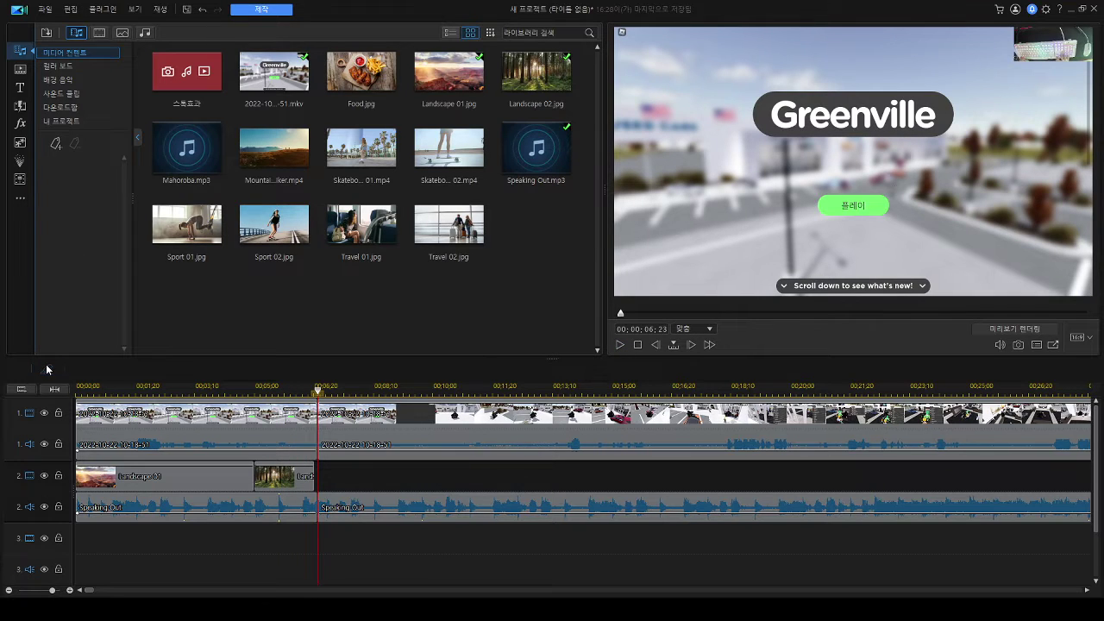
click(334, 507)
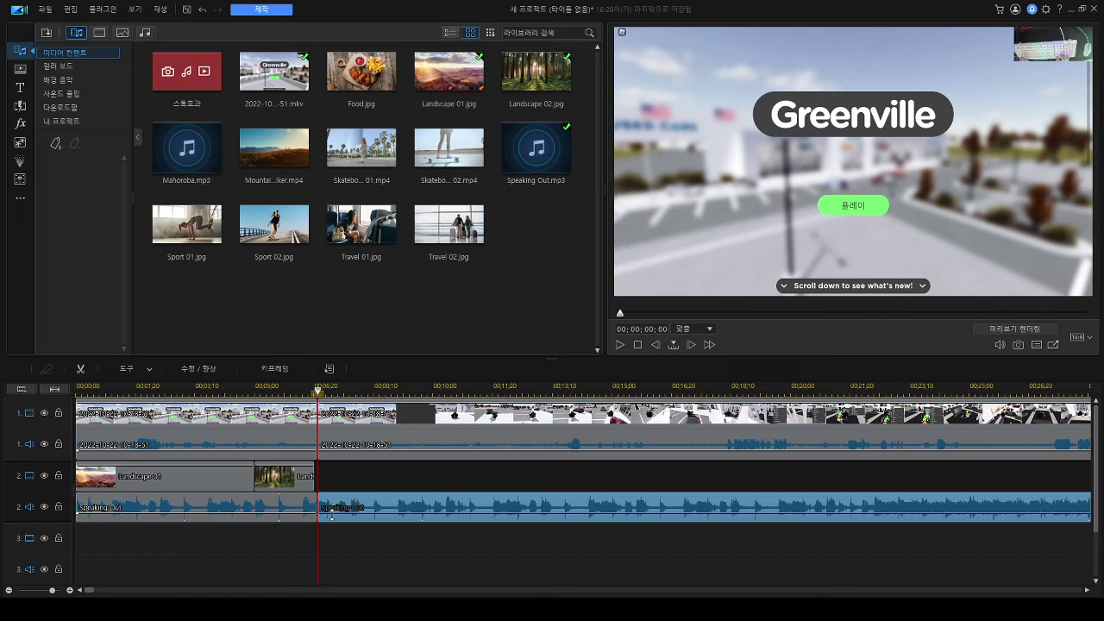
key(Delete)
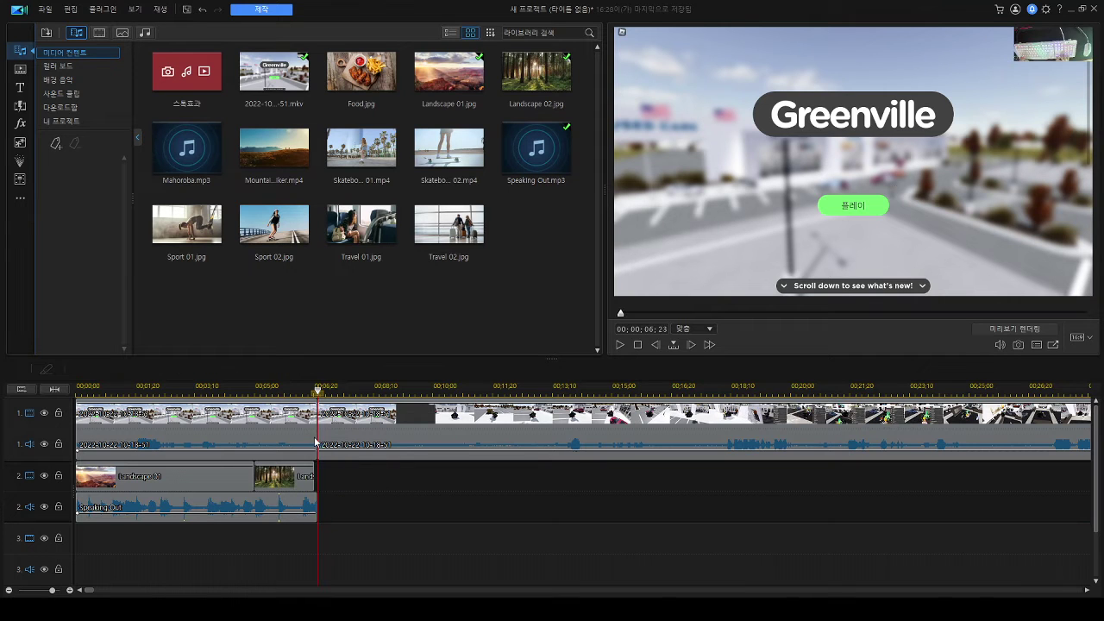
Step: Move both parts of the gameplay recording on track 1 to follow the end of Landscape 02, and play the timeline from its start
drag(408, 449, 654, 440)
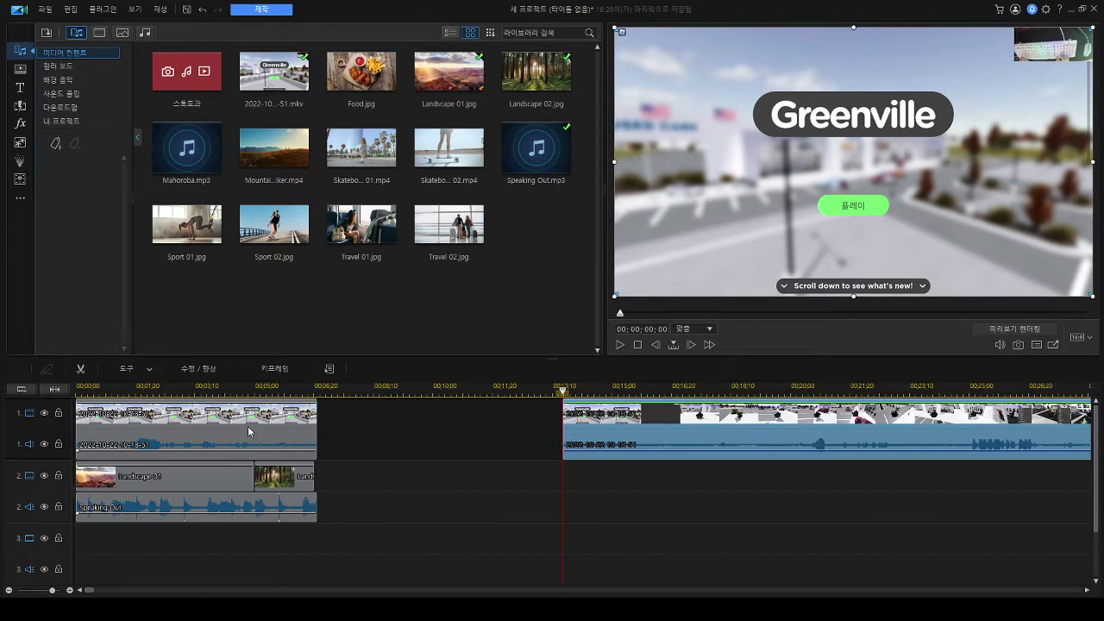
drag(251, 427, 496, 454)
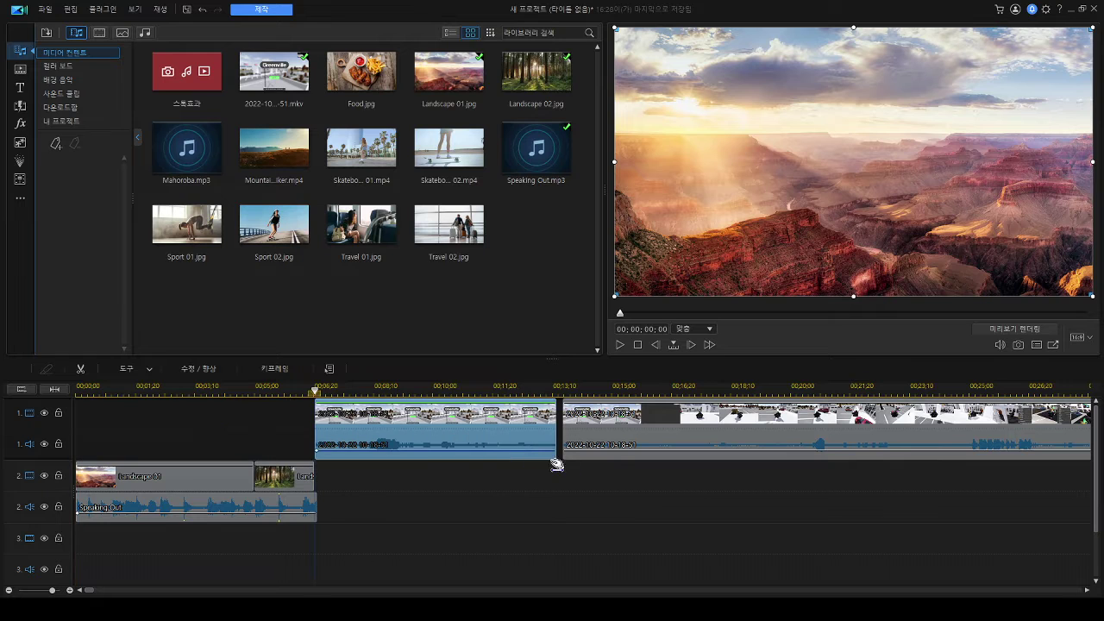
drag(632, 452, 627, 451)
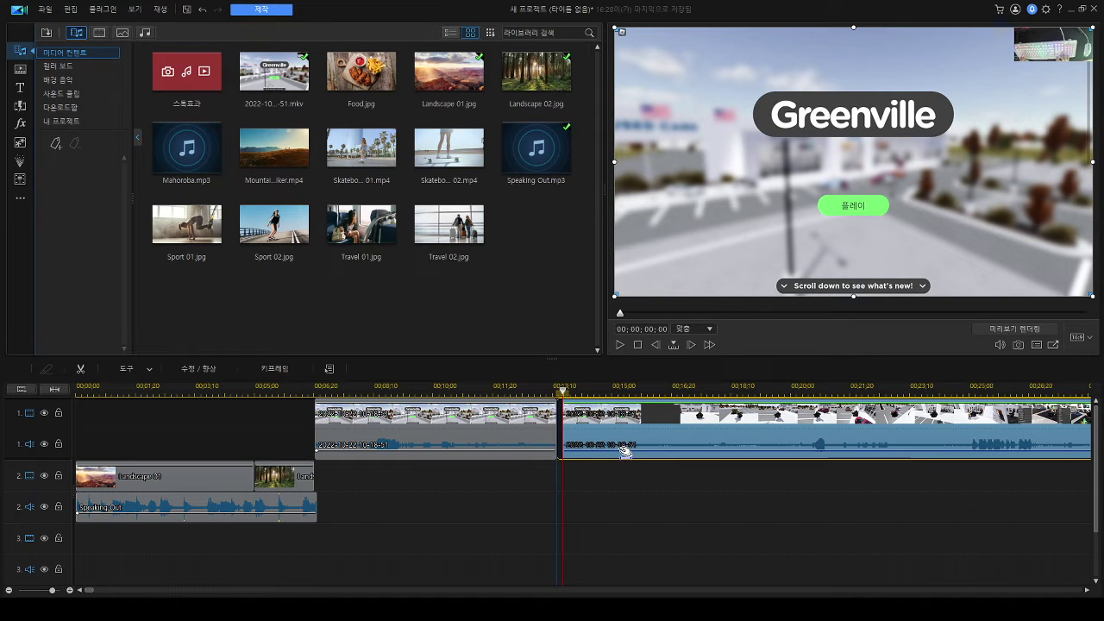
drag(356, 390, 427, 395)
scroll(276, 454, up, 15)
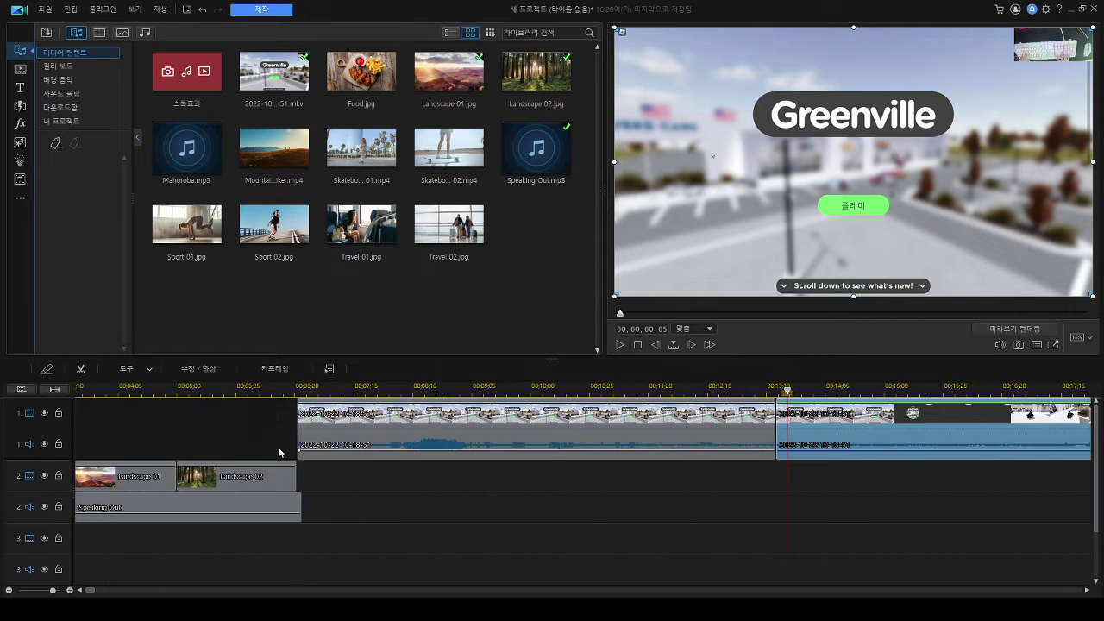
scroll(279, 453, up, 2)
click(619, 313)
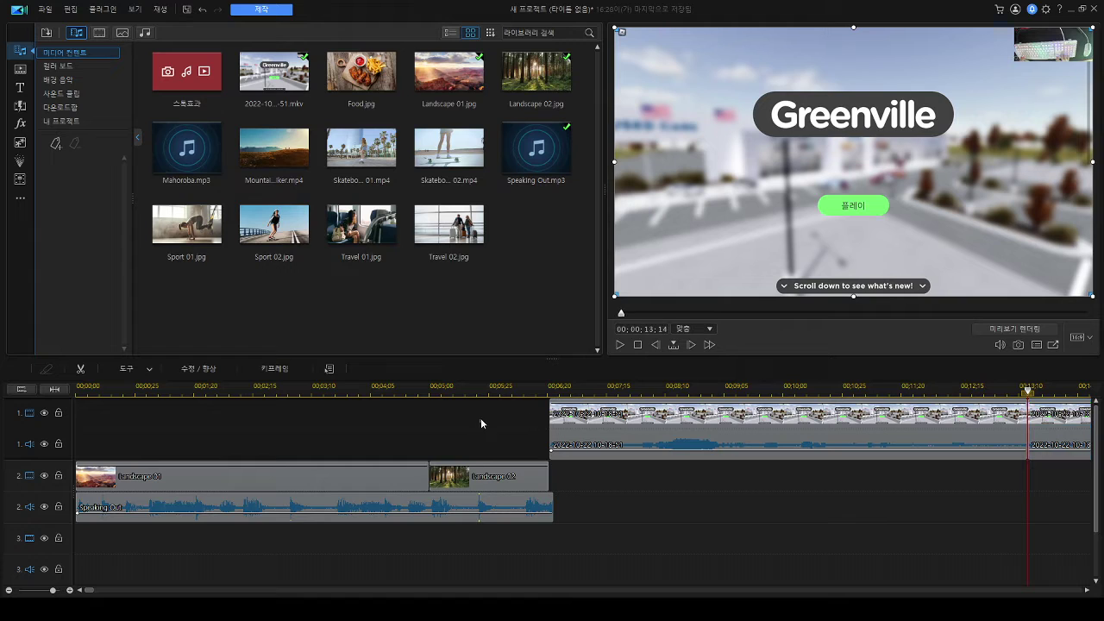
click(619, 314)
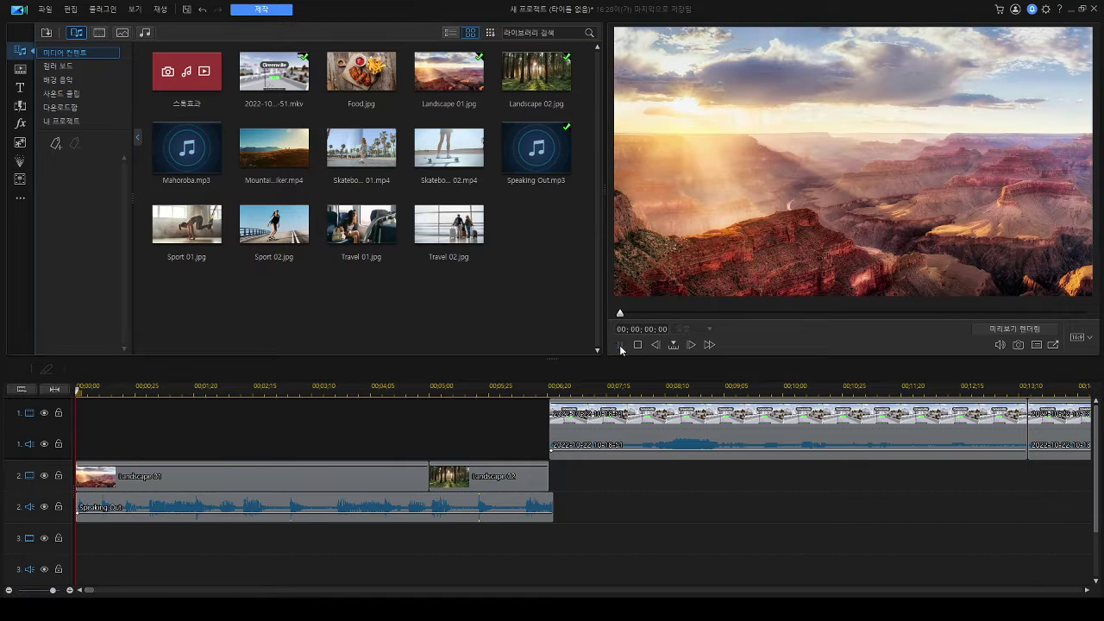
click(620, 344)
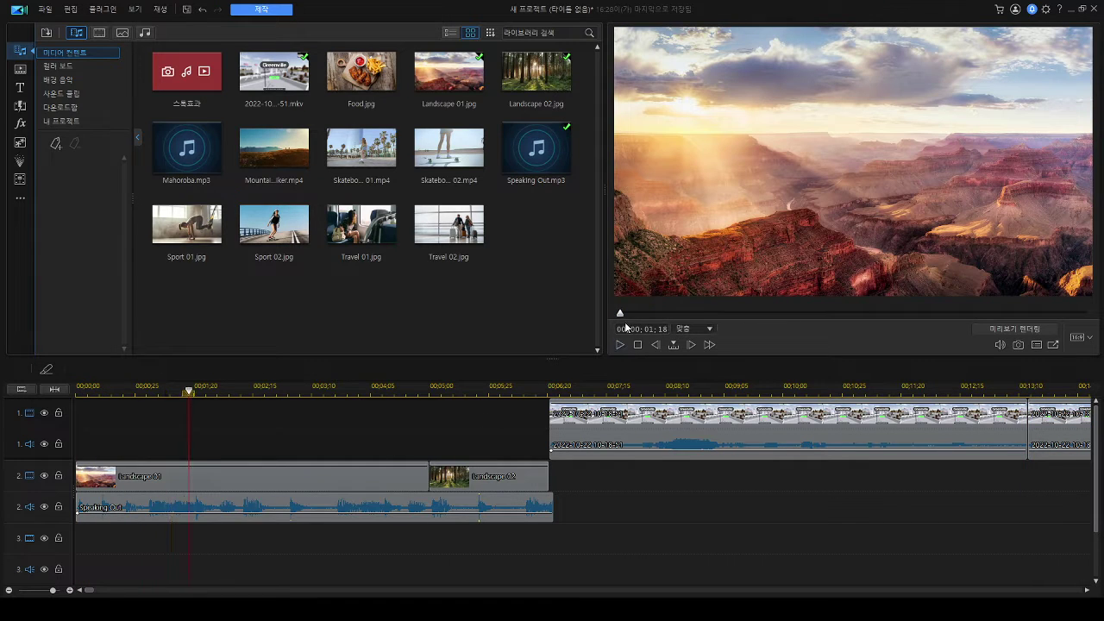
Step: Place the basic 3D title (기본 3D) at the start of video track 3 and shorten it to about 3;27
click(620, 314)
click(21, 88)
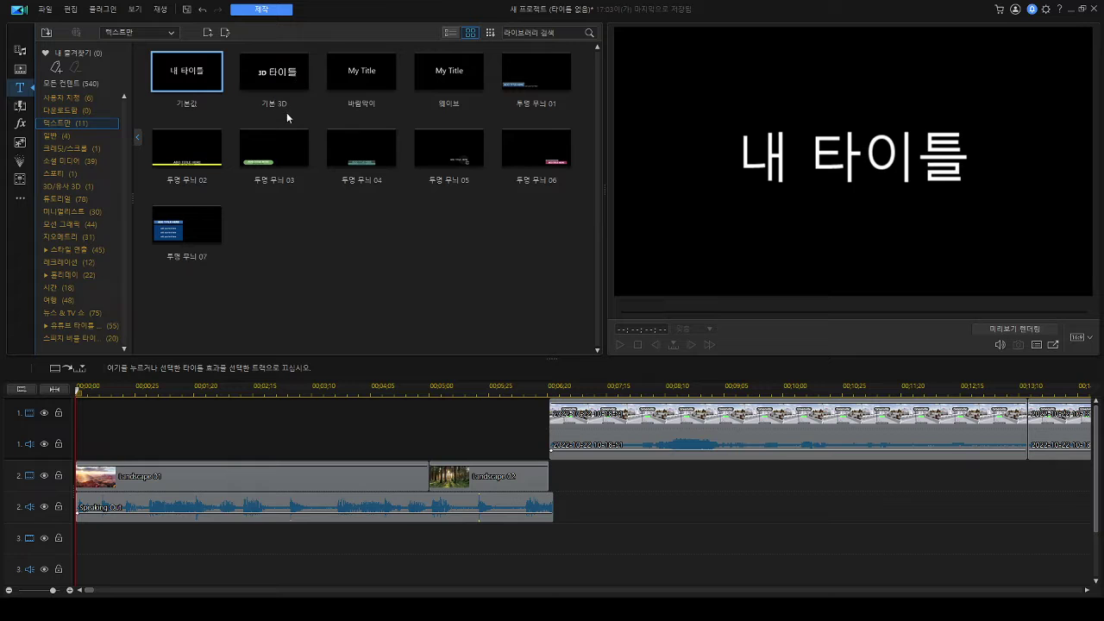
drag(293, 69, 72, 542)
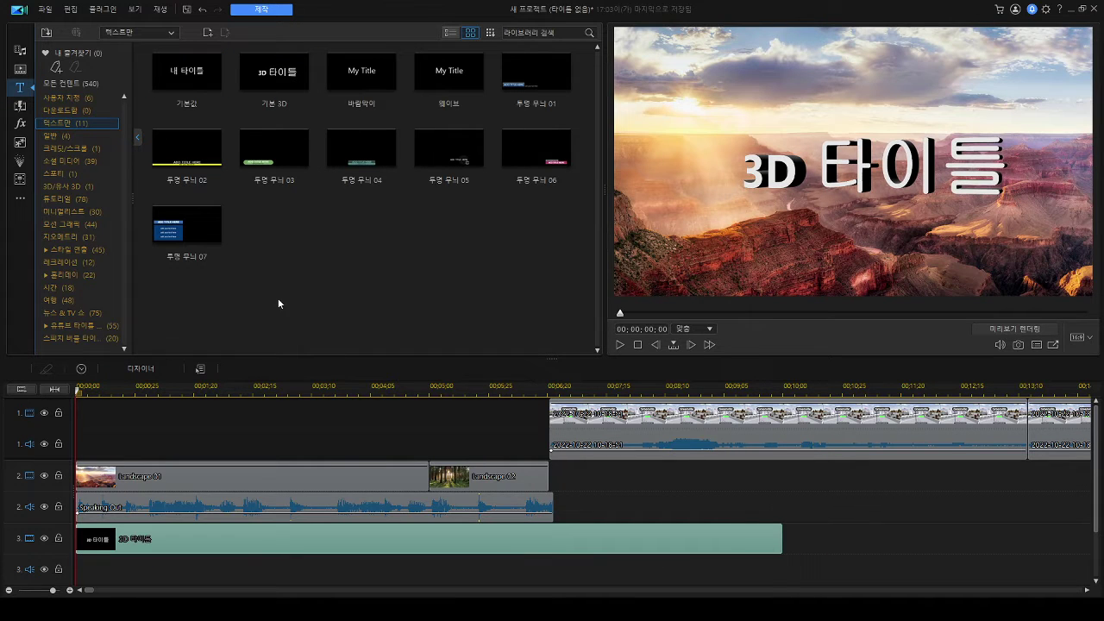
click(782, 541)
click(782, 541)
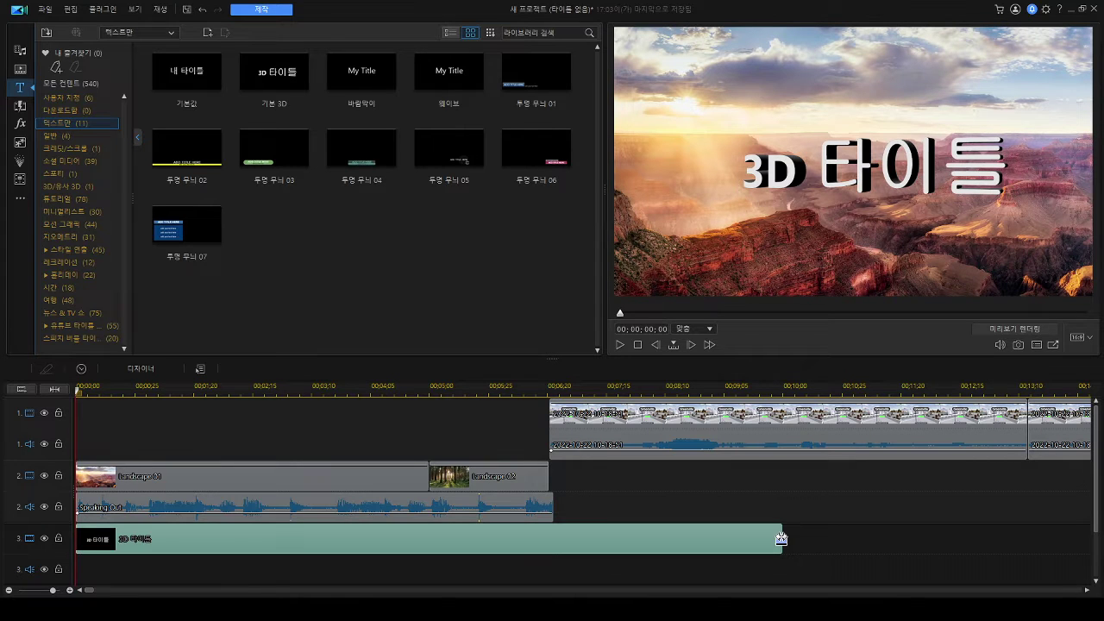
click(437, 540)
click(390, 539)
drag(391, 539, 351, 539)
Step: Trim Landscape 01 to end with the 3D title at about 3;27 and extend the start of Landscape 02 back to meet it
click(406, 488)
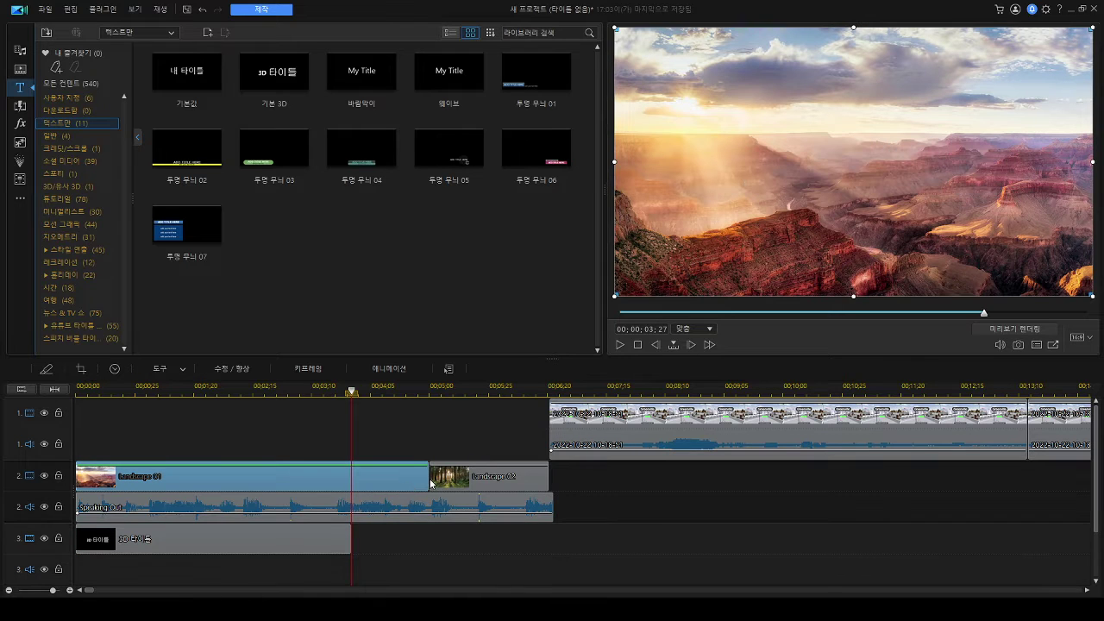
drag(425, 481, 352, 488)
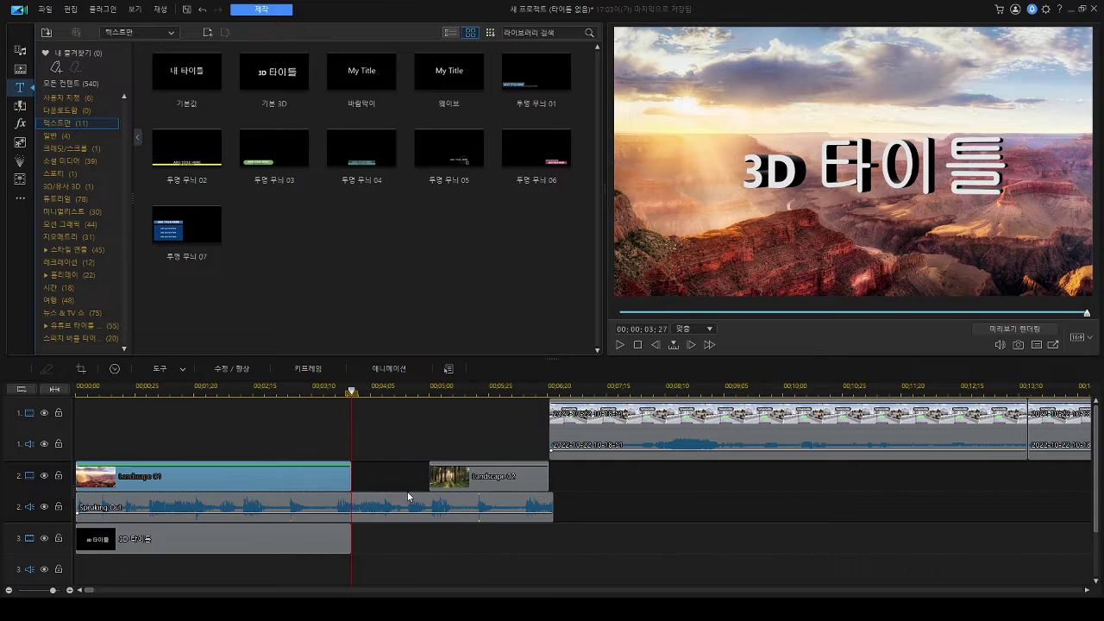
click(440, 476)
drag(392, 479, 361, 479)
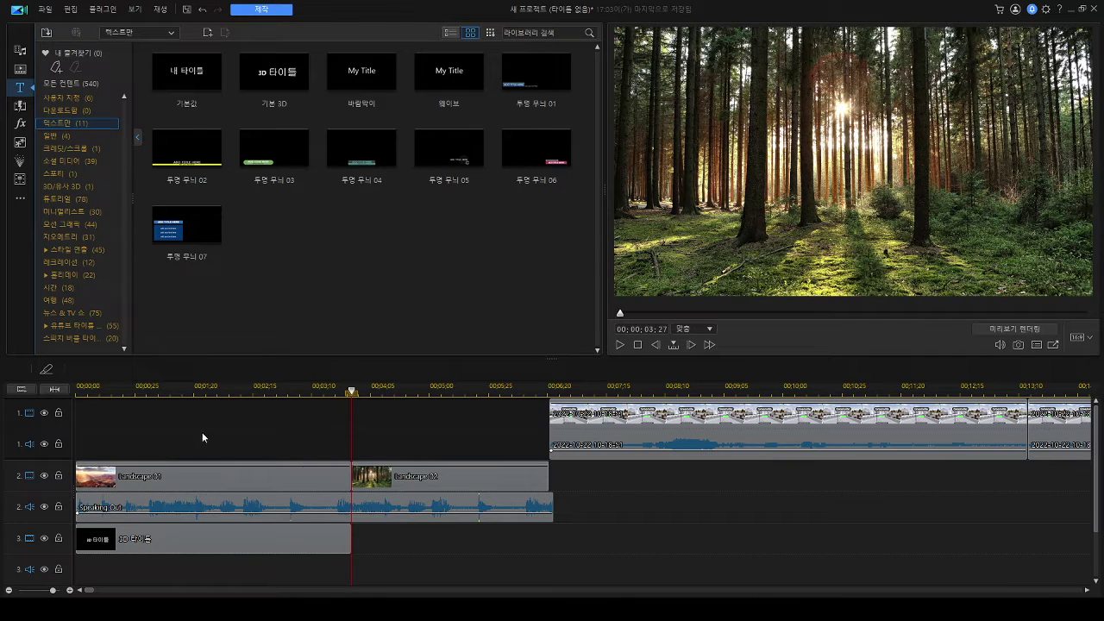
Step: Add a second basic 3D title directly after the first on video track 3 and trim it to the end of the Speaking Out clip
drag(291, 69, 351, 534)
drag(998, 523, 1029, 526)
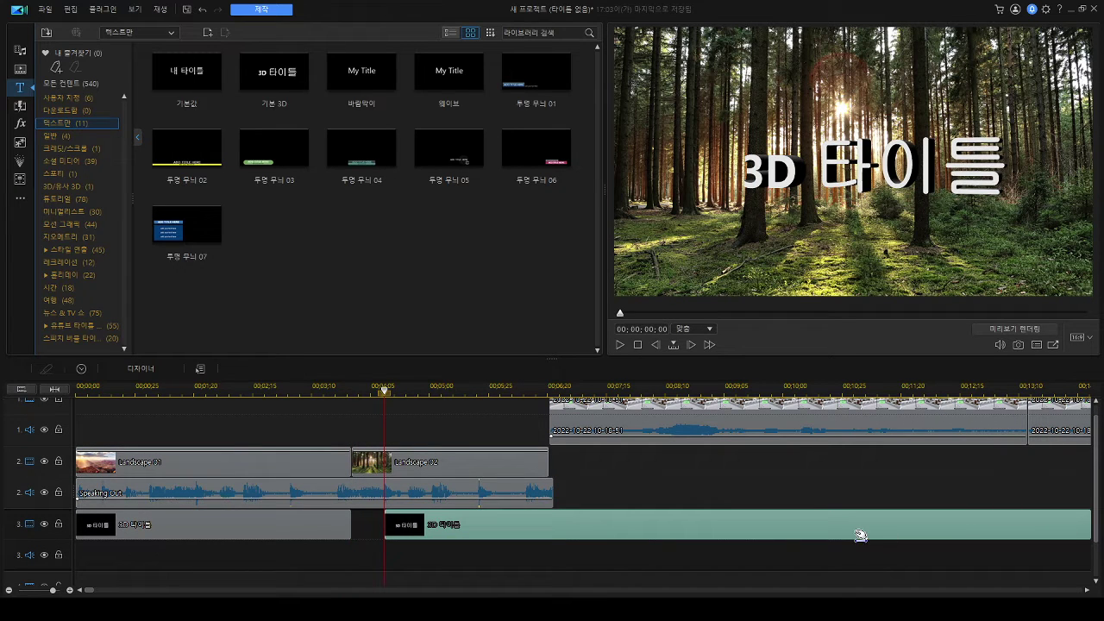
drag(860, 535, 826, 532)
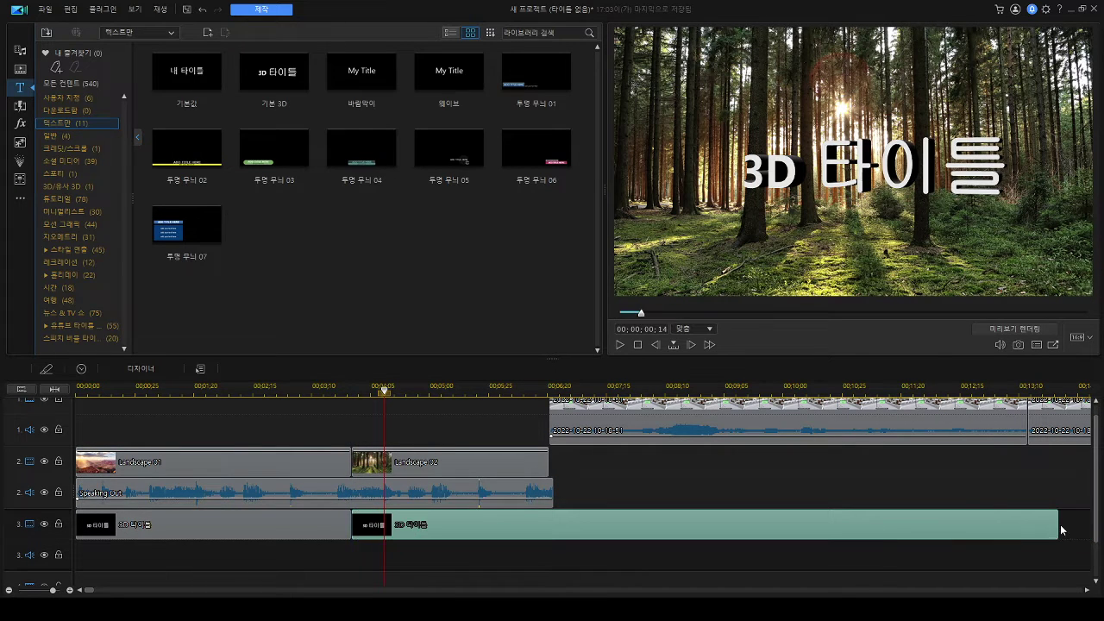
drag(1057, 527, 554, 516)
Step: Change the first title's text to "시작은 뭐다?" and reposition it in the frame, and change the second title's text to "구독과 좋아요다"
click(217, 520)
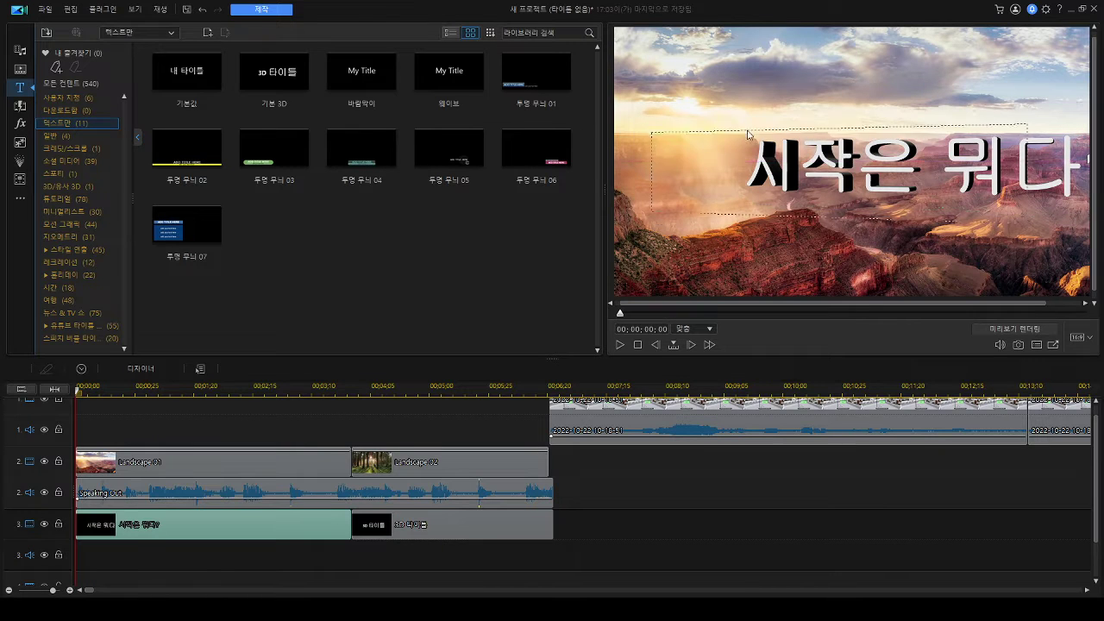
click(352, 523)
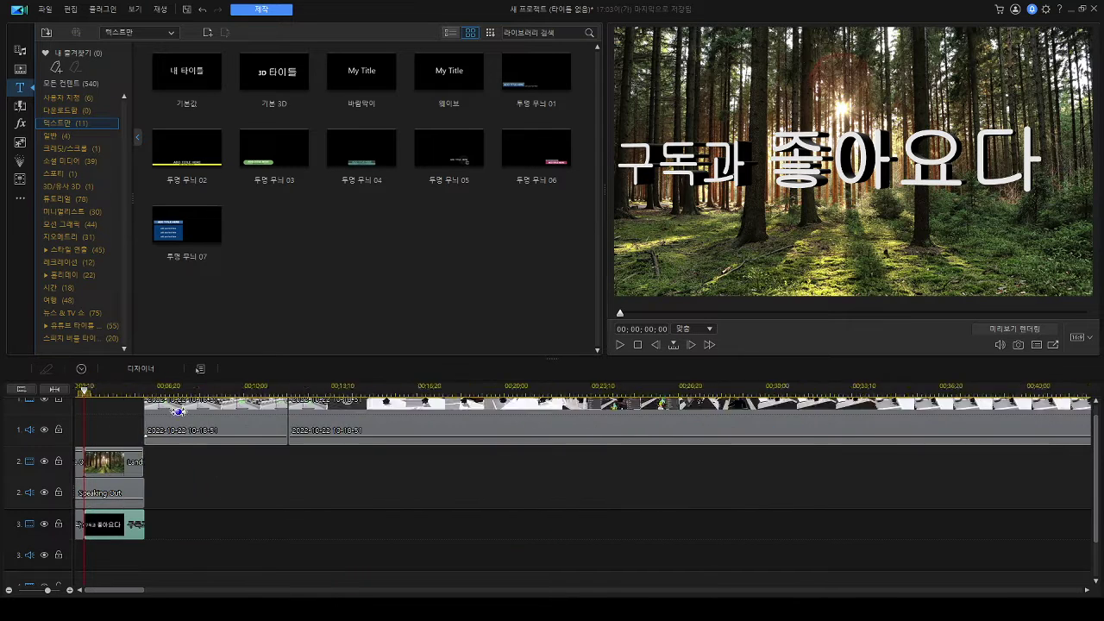
Step: Play the second title section through to the gameplay recording and return to the timeline's start to check the intro
scroll(177, 411, up, 3)
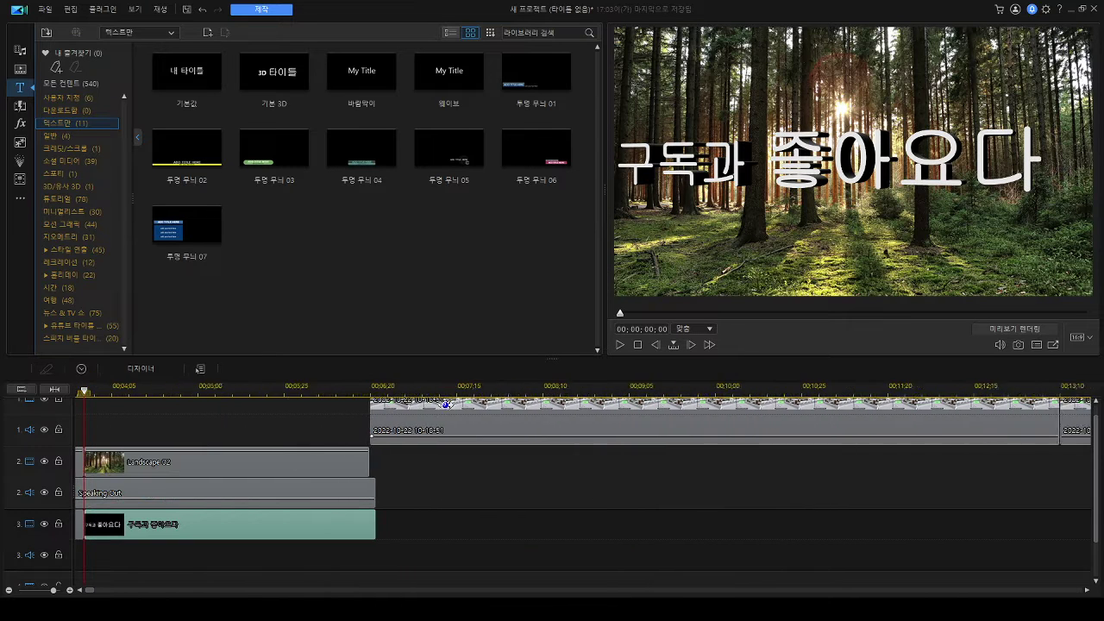
click(621, 346)
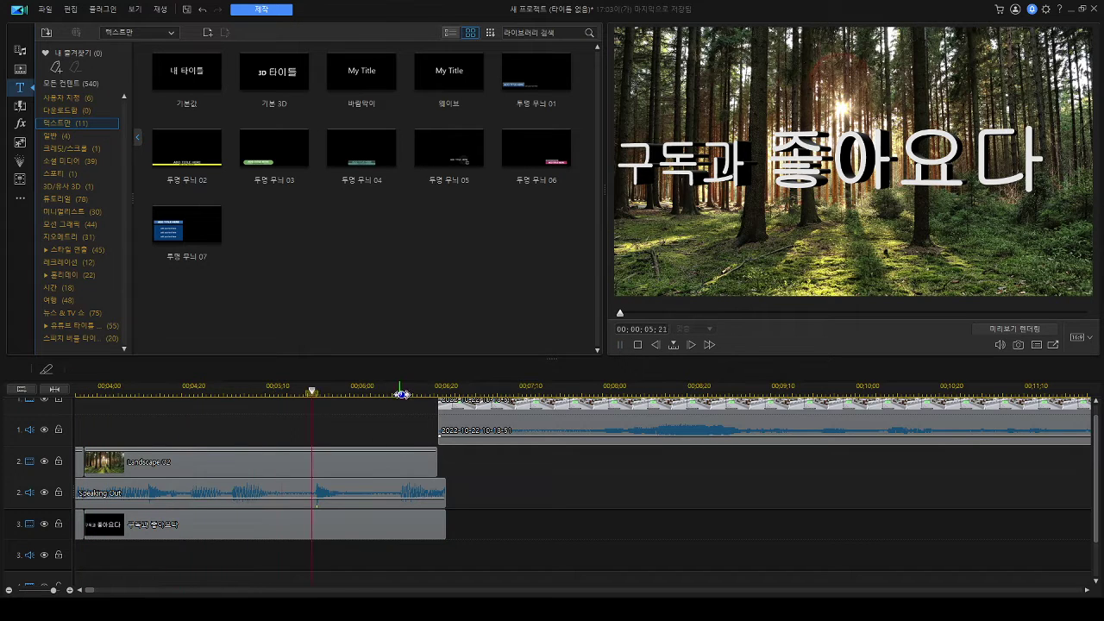
scroll(368, 452, up, 1)
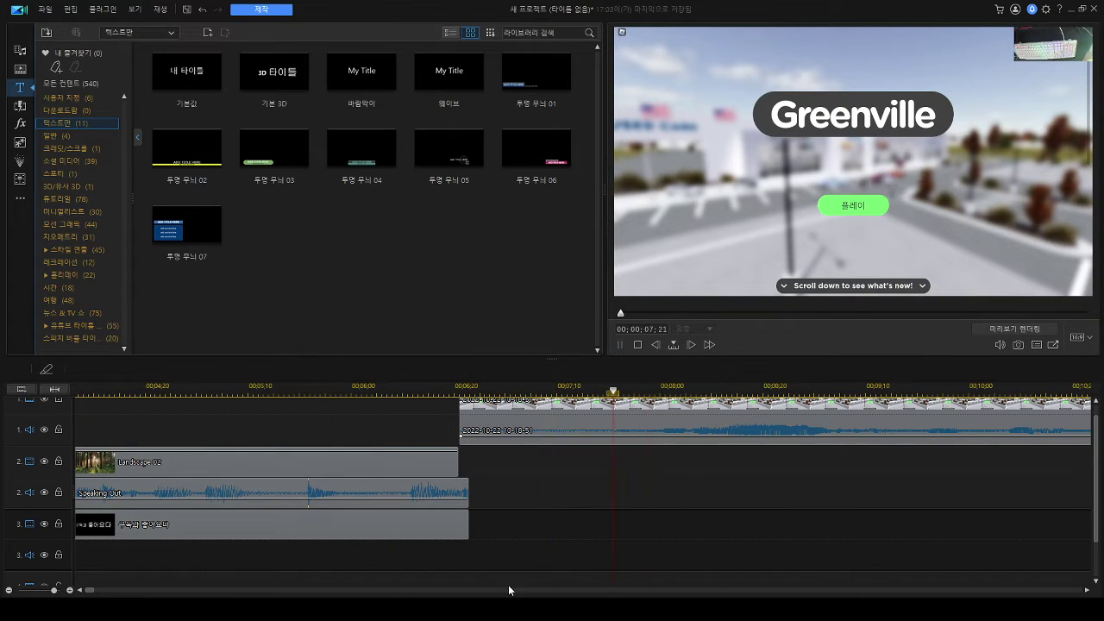
key(space)
click(621, 316)
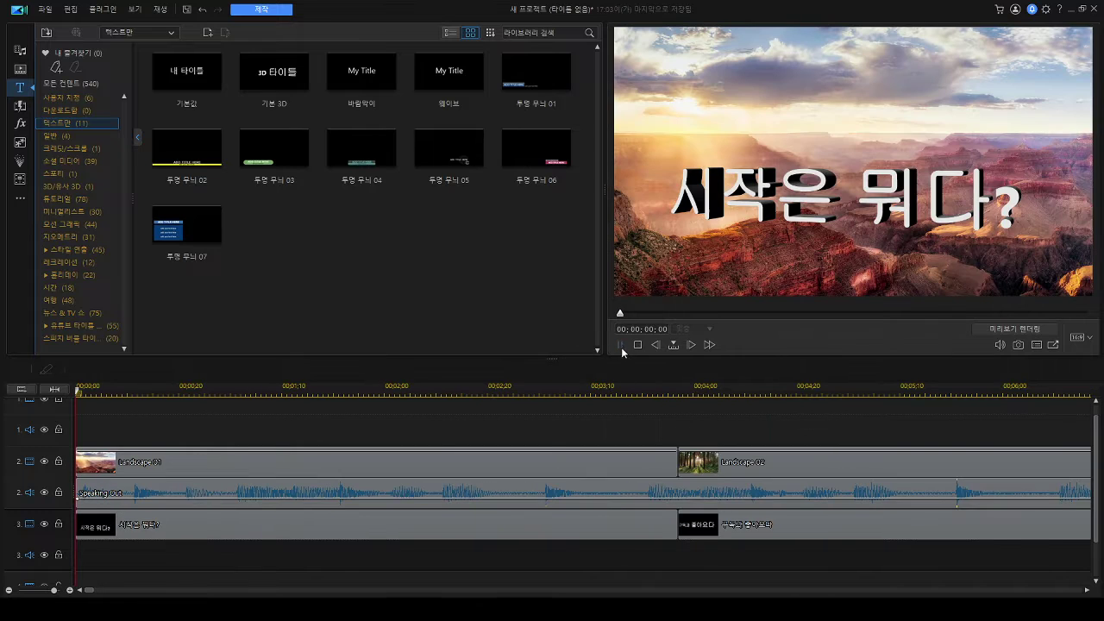
Step: Play the intro through into the Greenville gameplay recording and check where the recording follows the landscape images, music and titles
scroll(564, 403, down, 1)
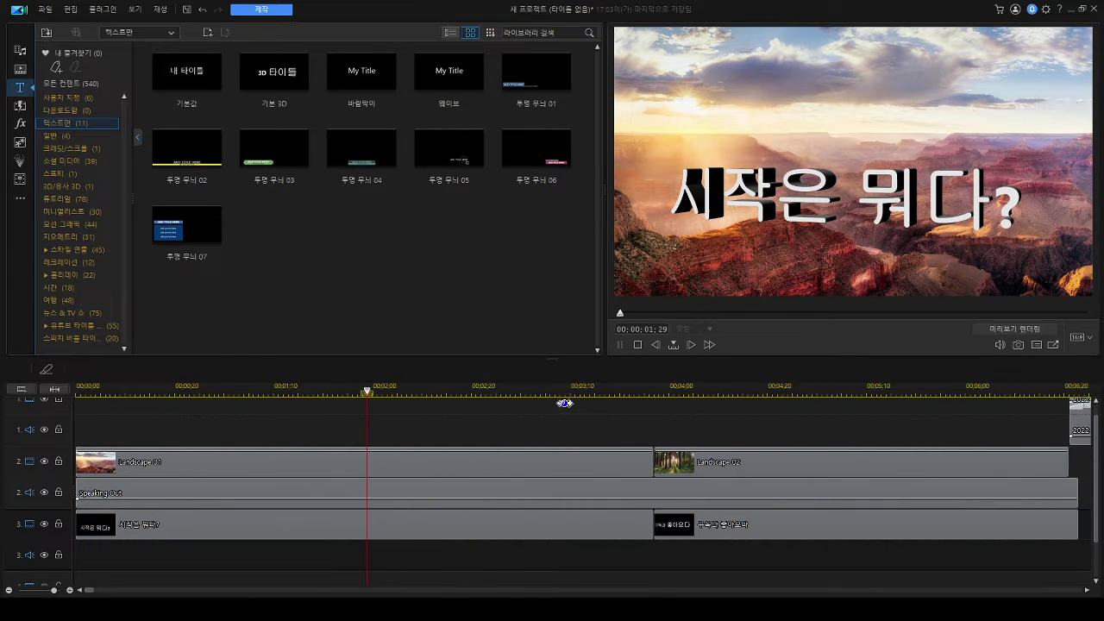
scroll(564, 403, down, 5)
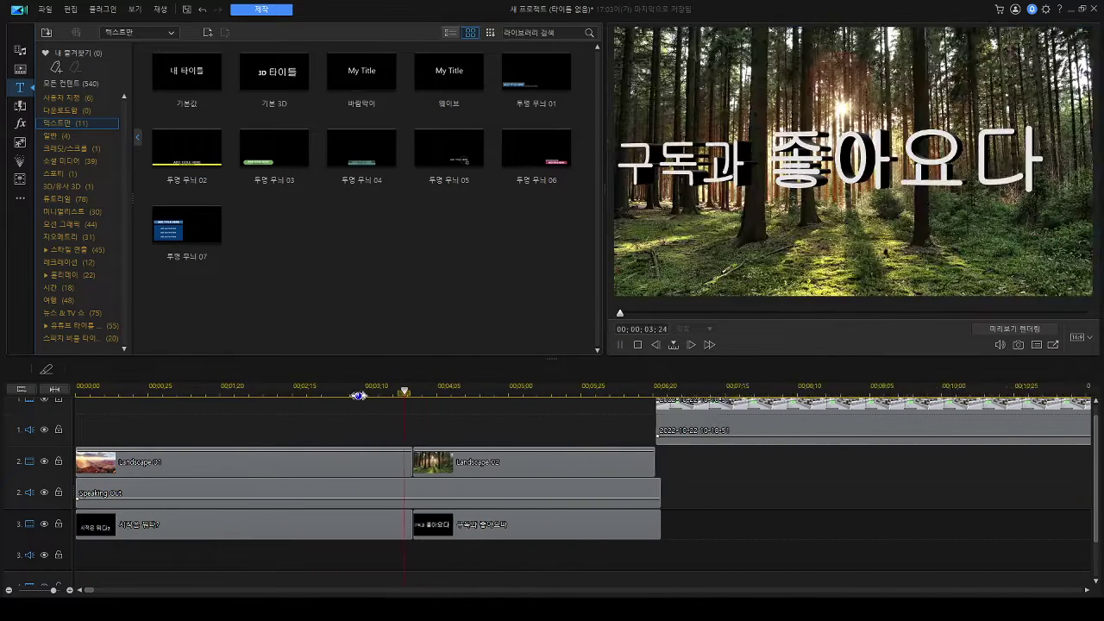
scroll(358, 395, down, 1)
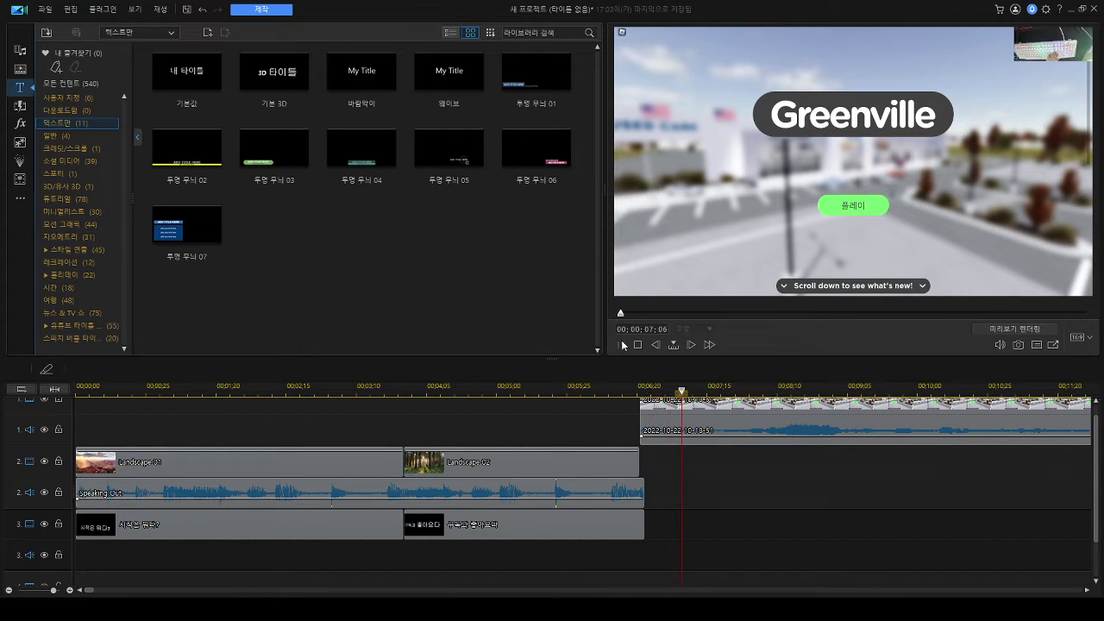
click(707, 436)
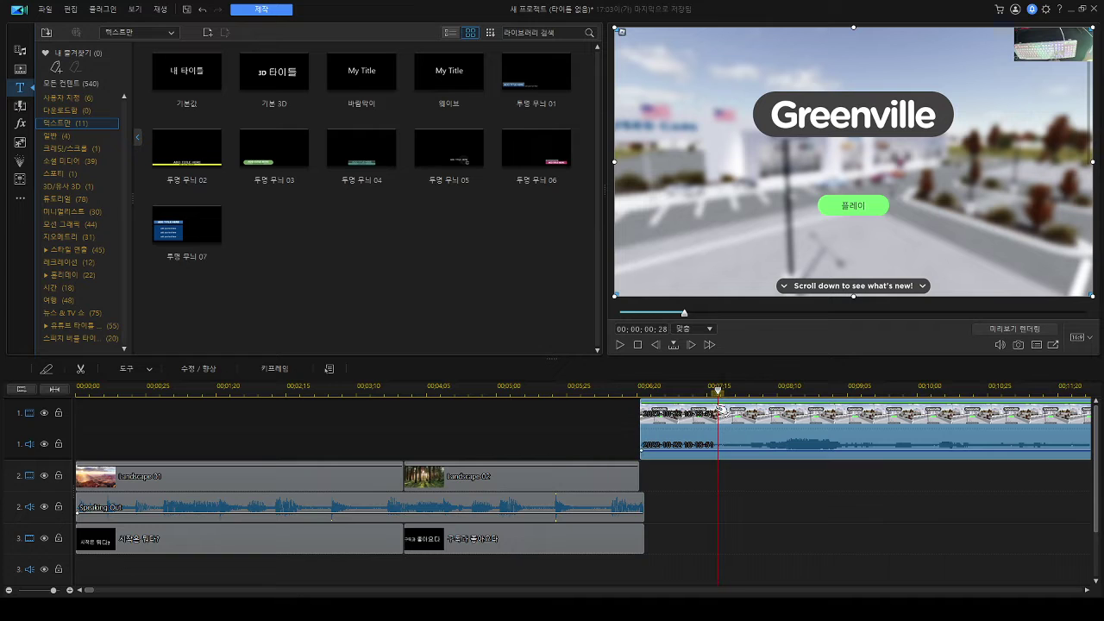
drag(786, 393, 491, 389)
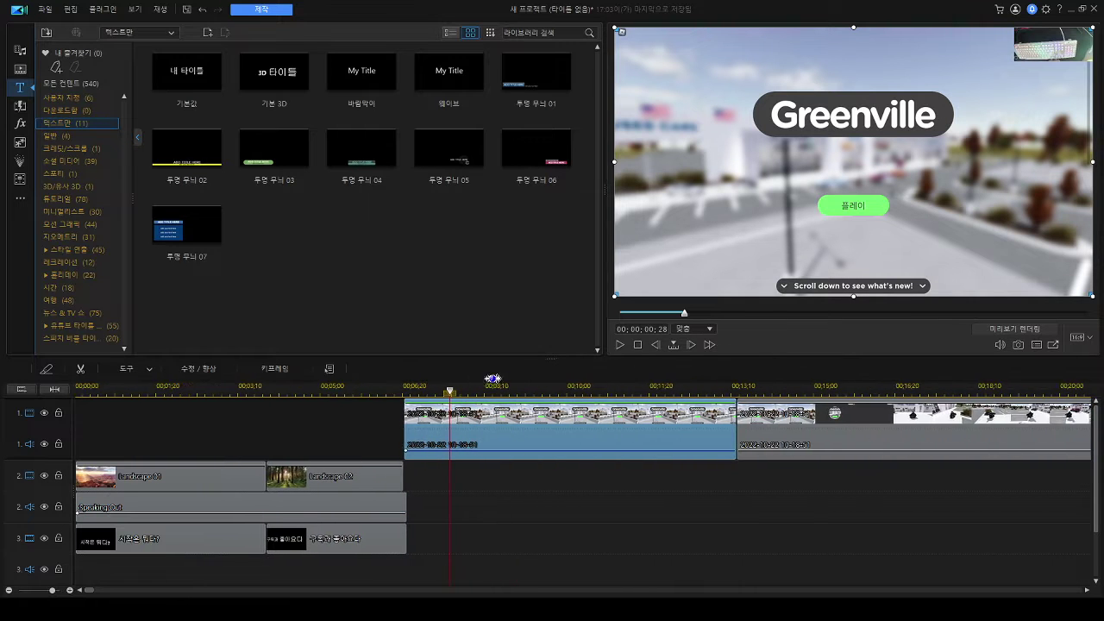
click(618, 344)
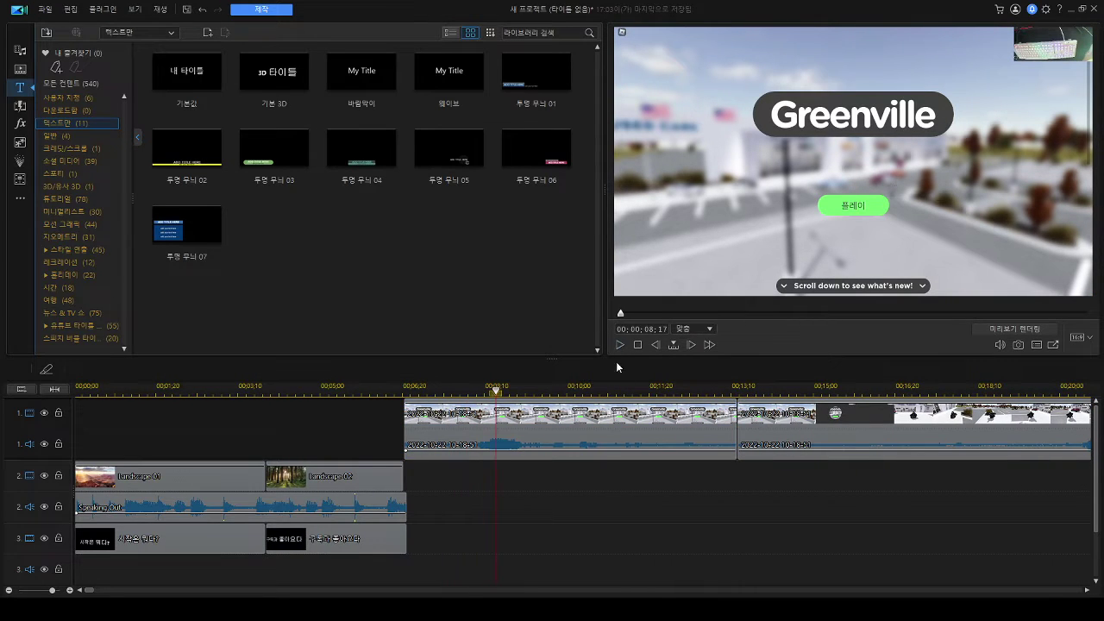
drag(658, 393, 586, 395)
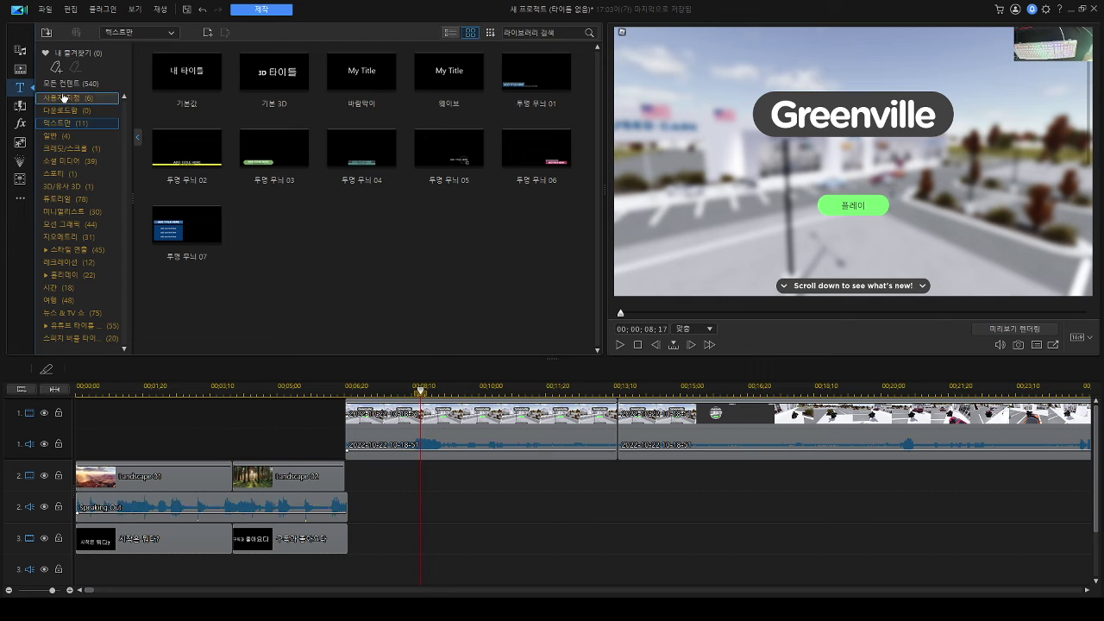
Step: Browse the title library's 일반, 소셜 미디어, 사용자 지정, 텍스트만 and 스타일 연출 categories for usable title templates
click(57, 135)
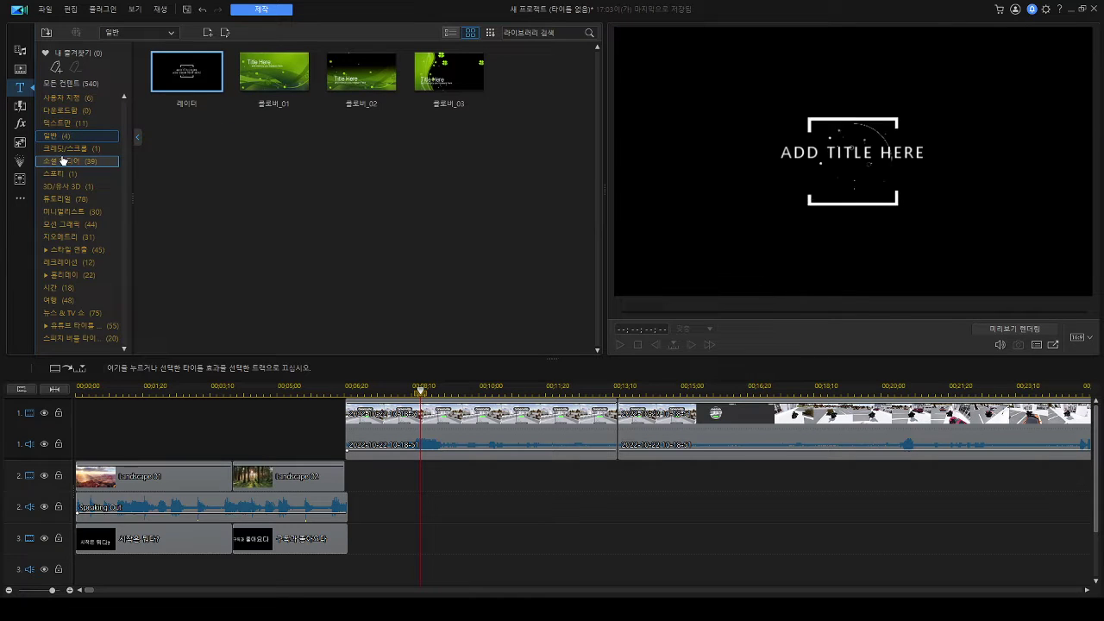
click(64, 160)
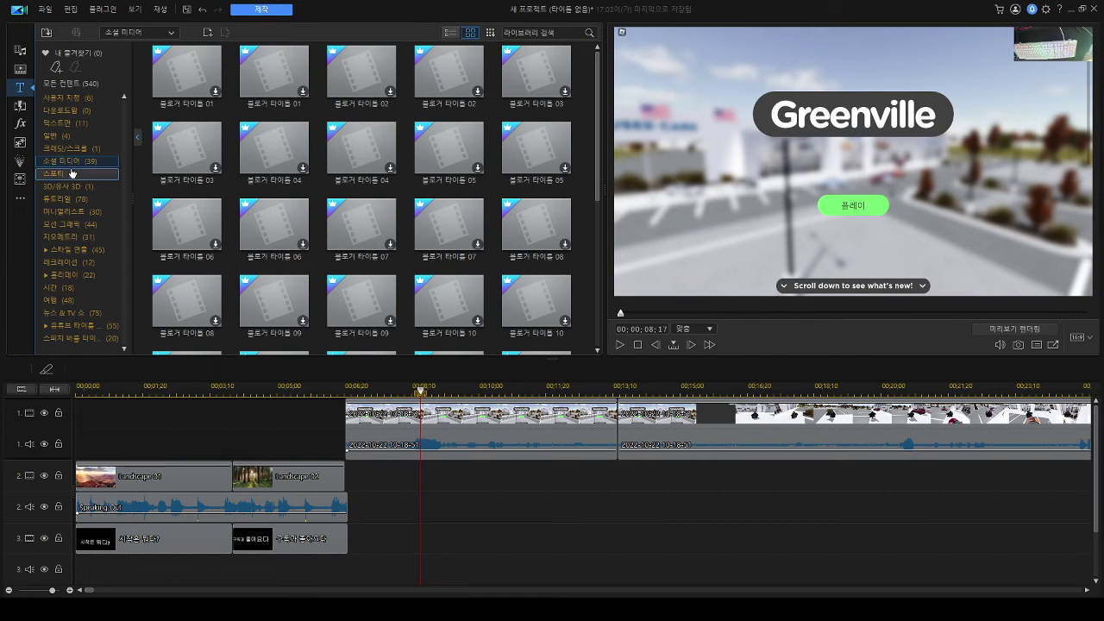
click(86, 99)
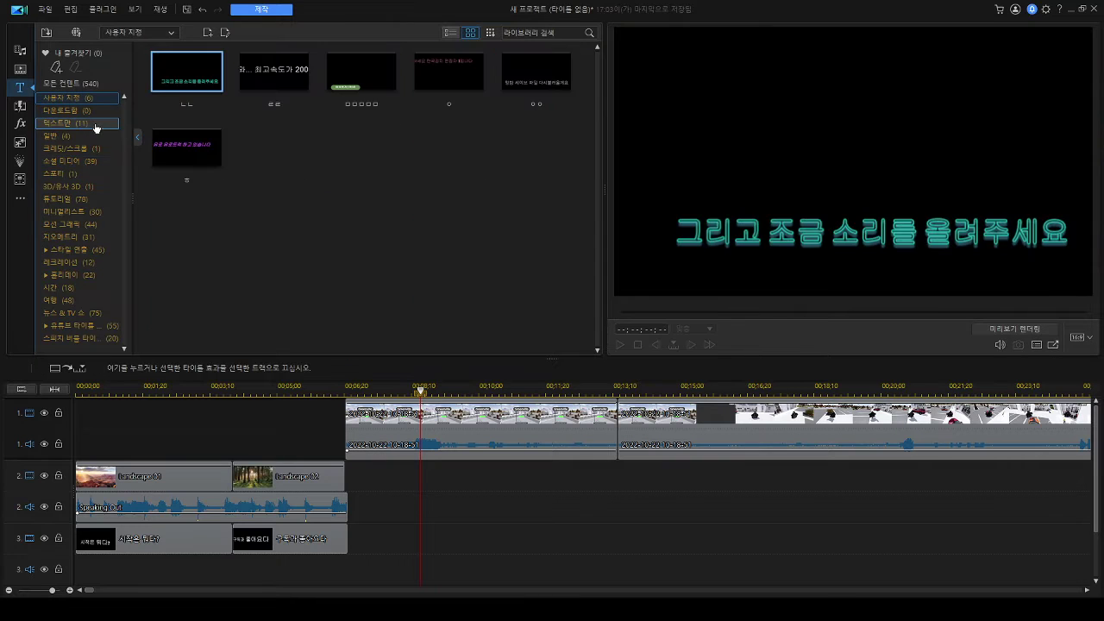
click(84, 110)
click(91, 126)
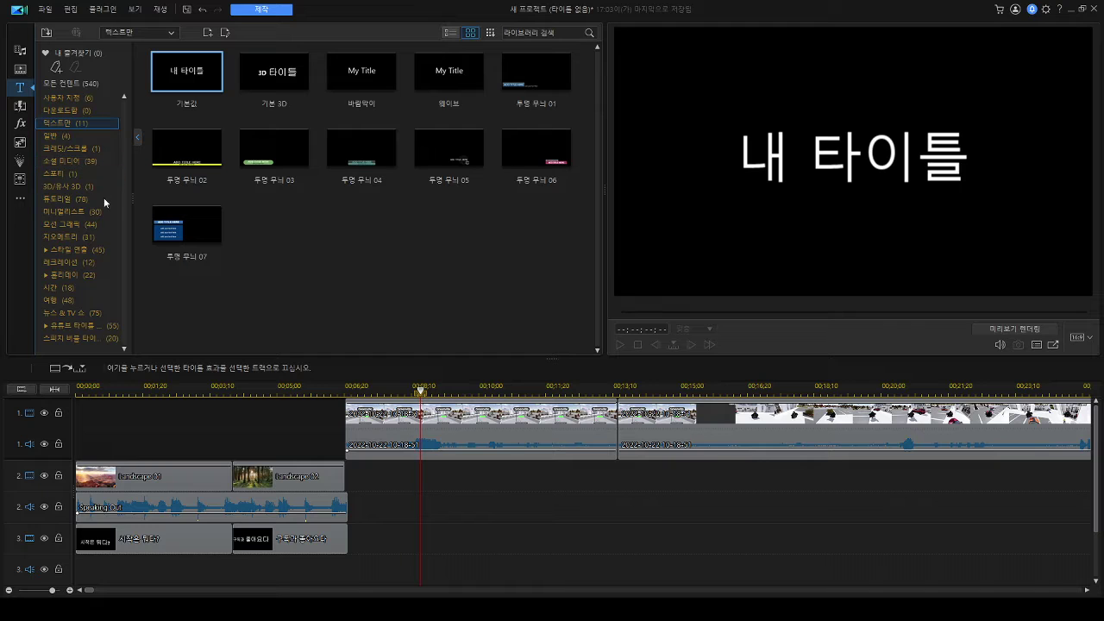
click(90, 250)
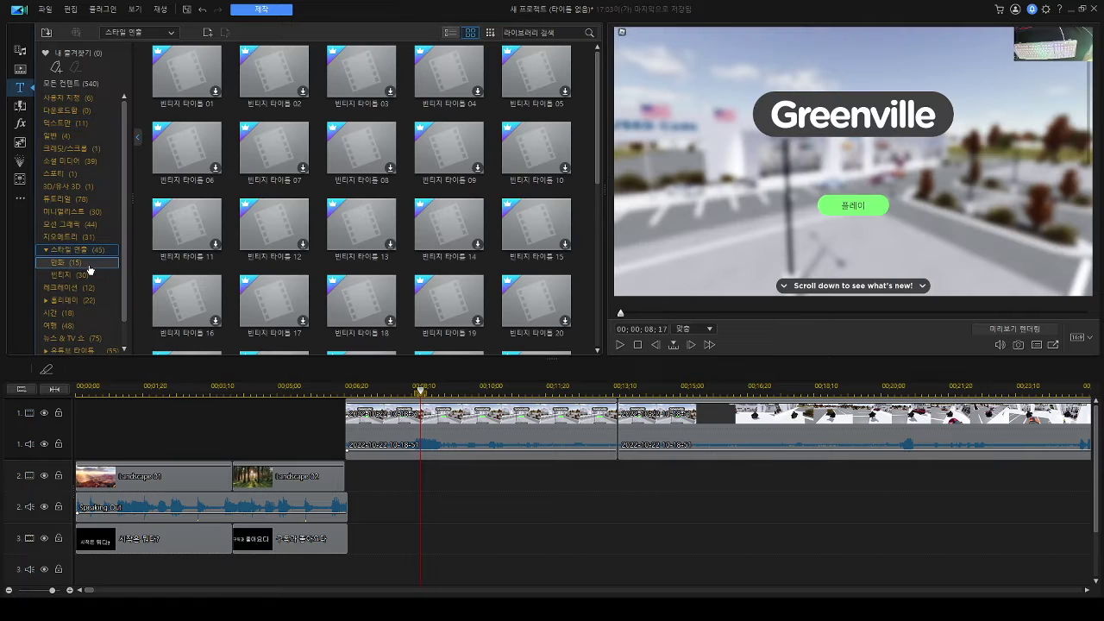
Step: Download the title templates 카툰 타이틀 01, 02 and 14 from the 만화 category
click(82, 263)
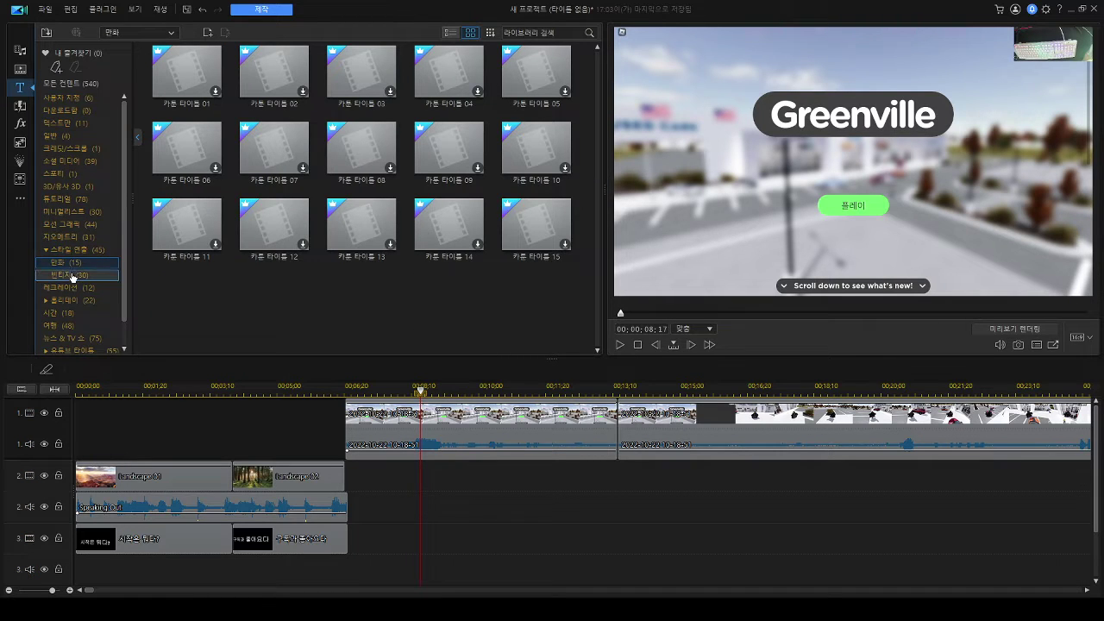
click(190, 76)
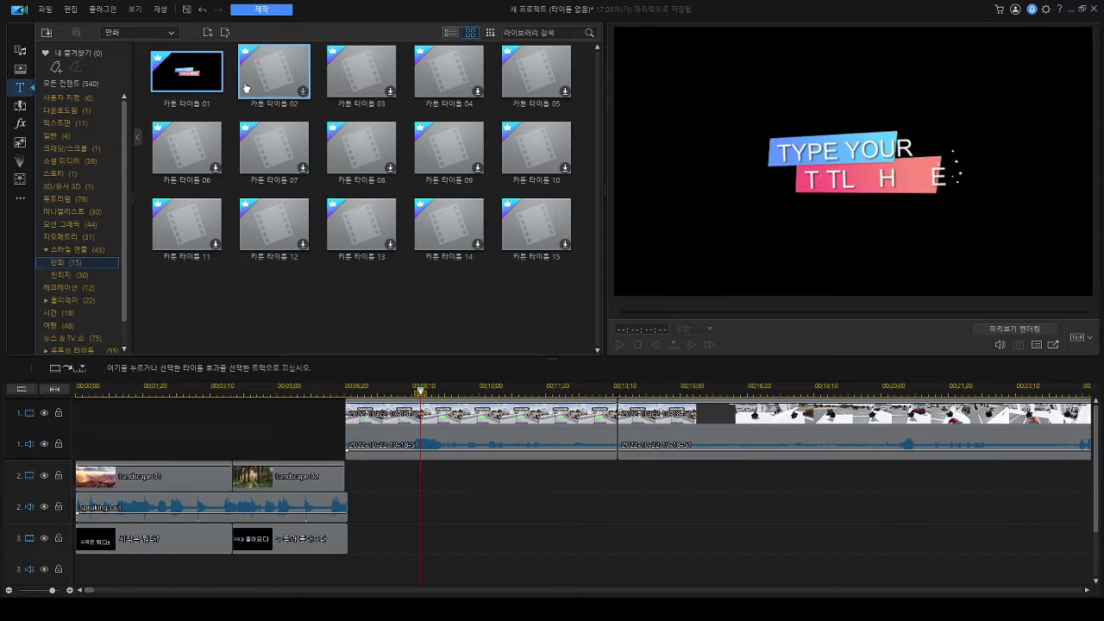
click(258, 85)
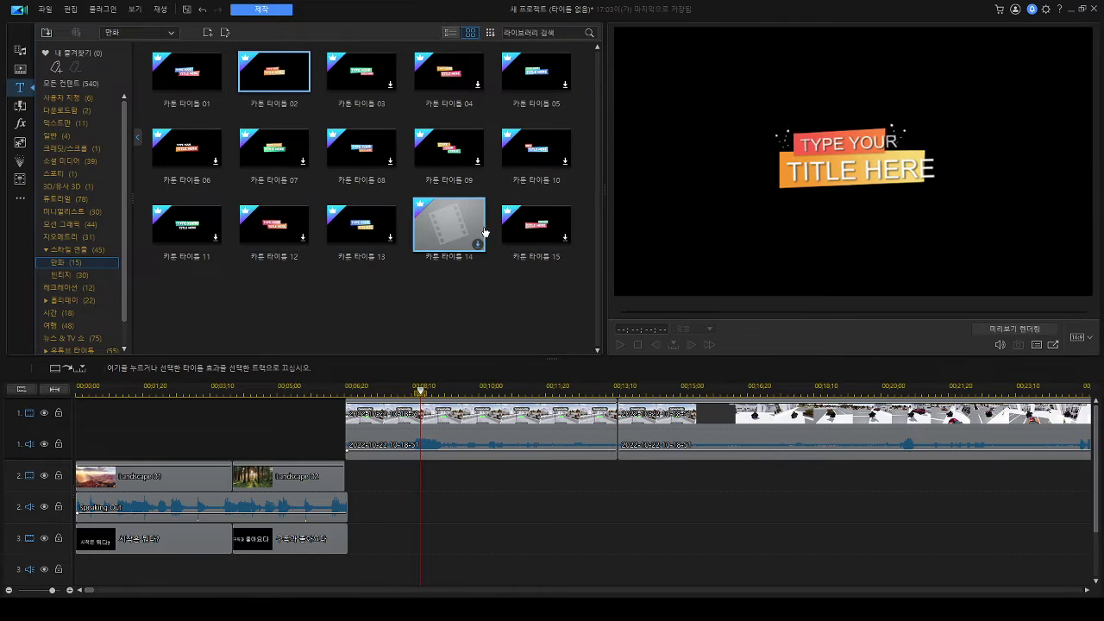
click(470, 252)
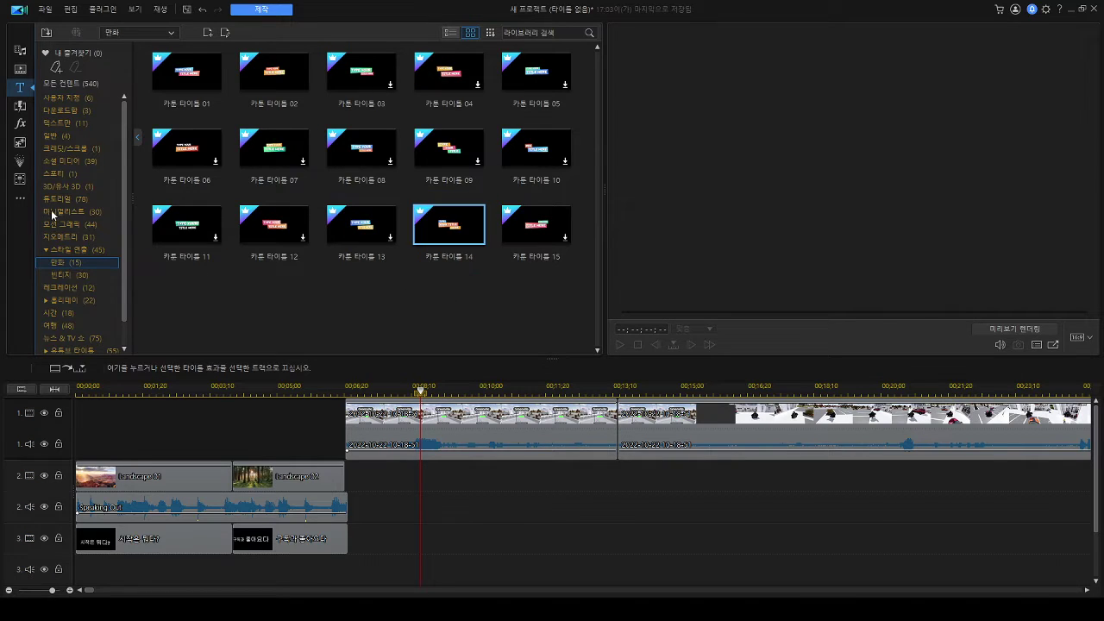
Step: Download the 거리 마커 title template from the 여행 category
scroll(71, 229, down, 1)
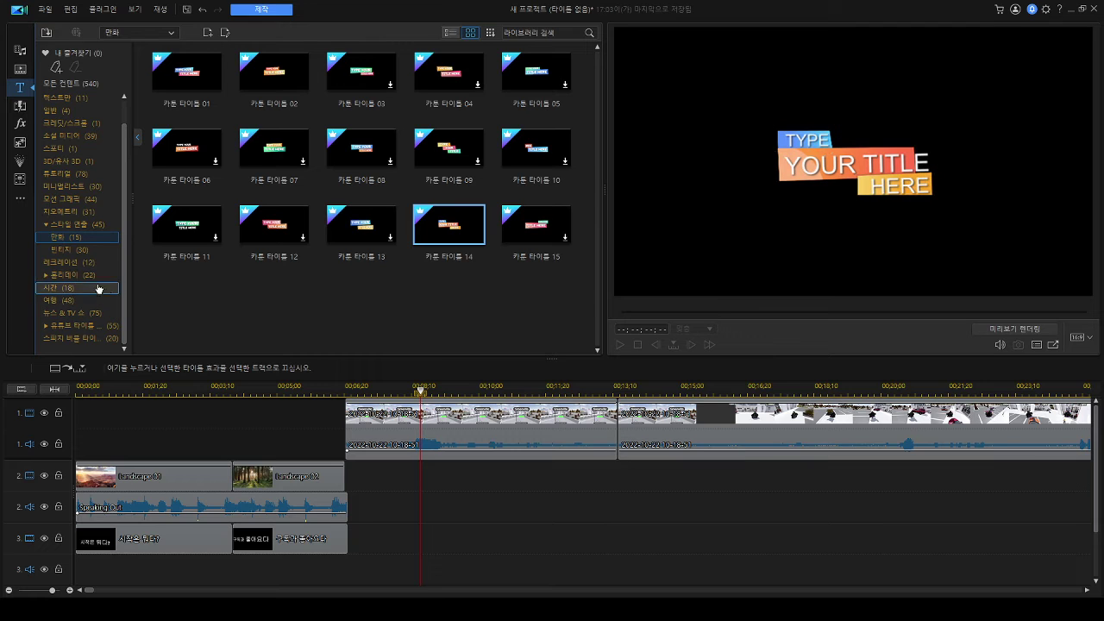
click(91, 301)
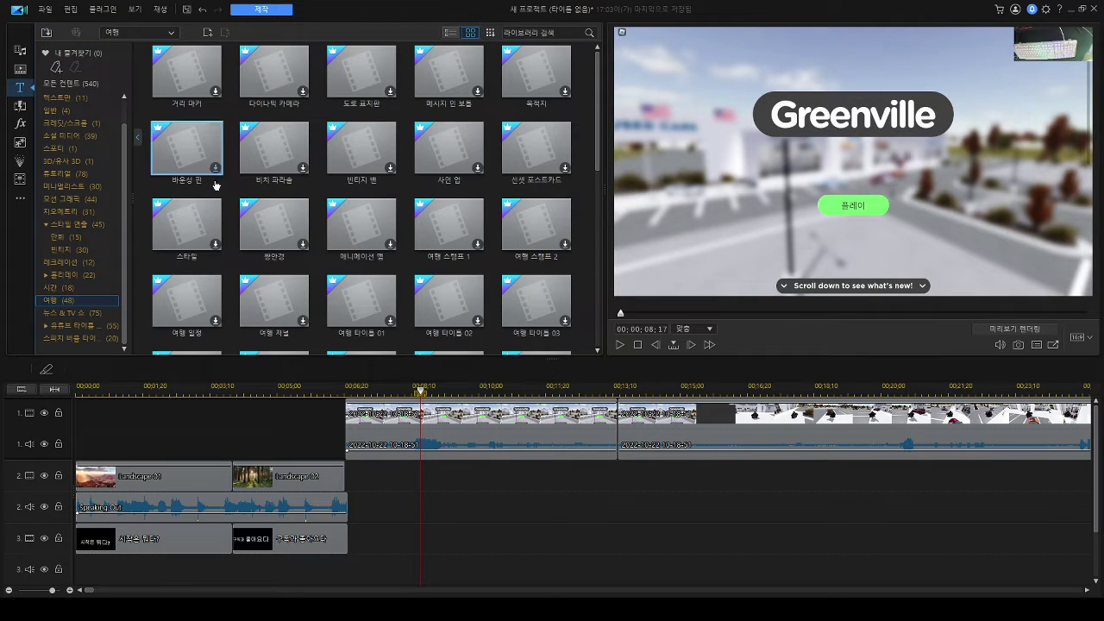
click(216, 70)
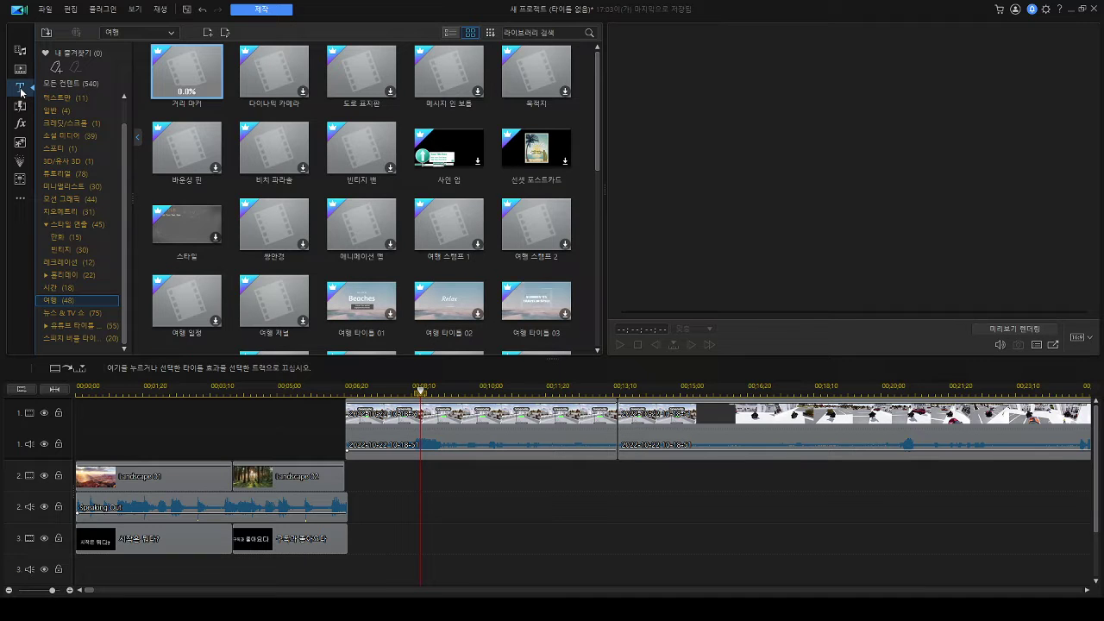
Step: Look through the 텍스트만, 3D/유사 3D, 스포티, 소셜 미디어, 크레딧/스크롤 and 일반 title categories and compare their templates
click(97, 101)
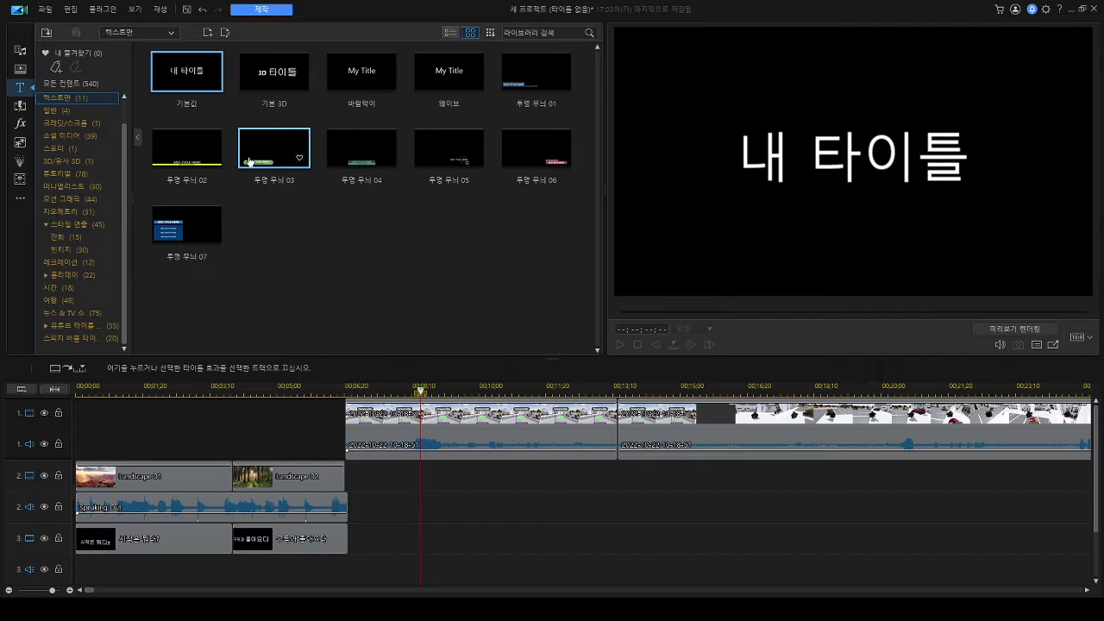
click(81, 161)
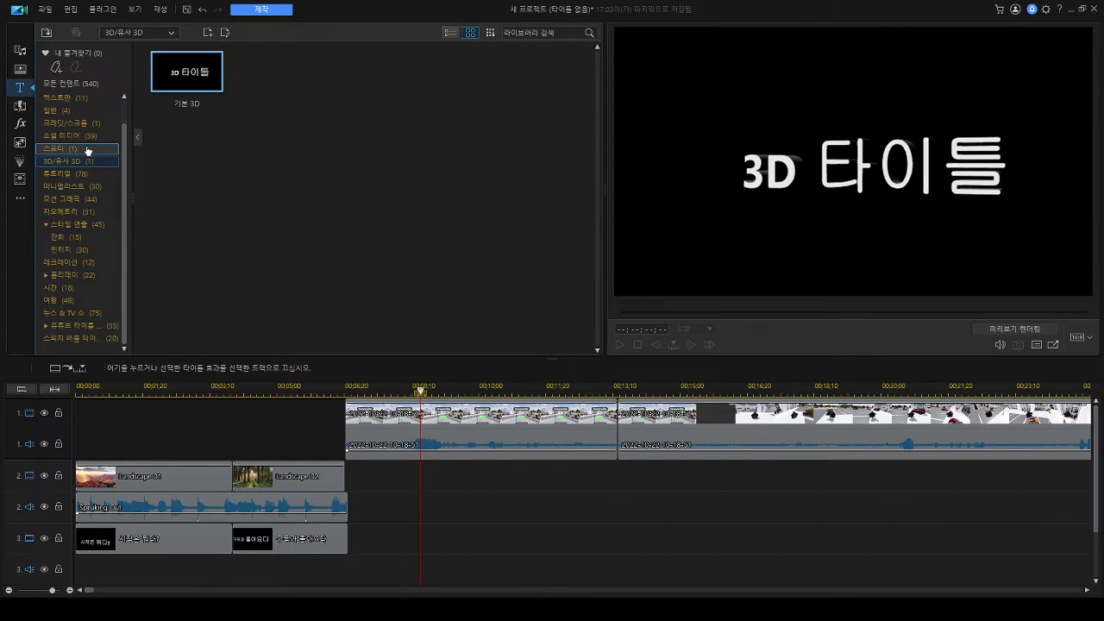
click(87, 149)
click(90, 138)
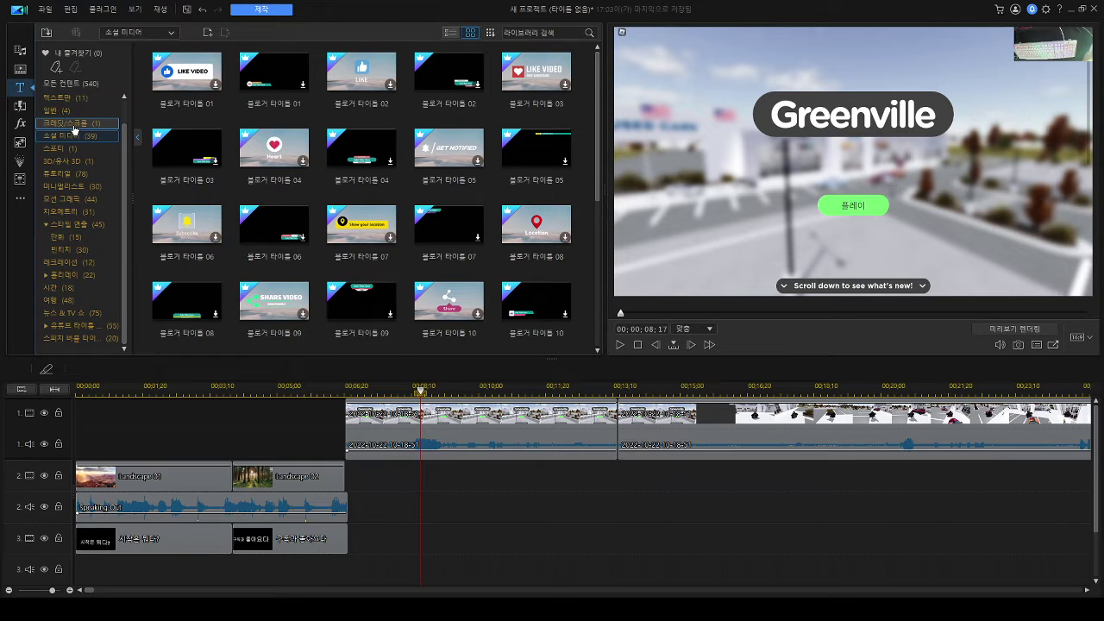
click(74, 124)
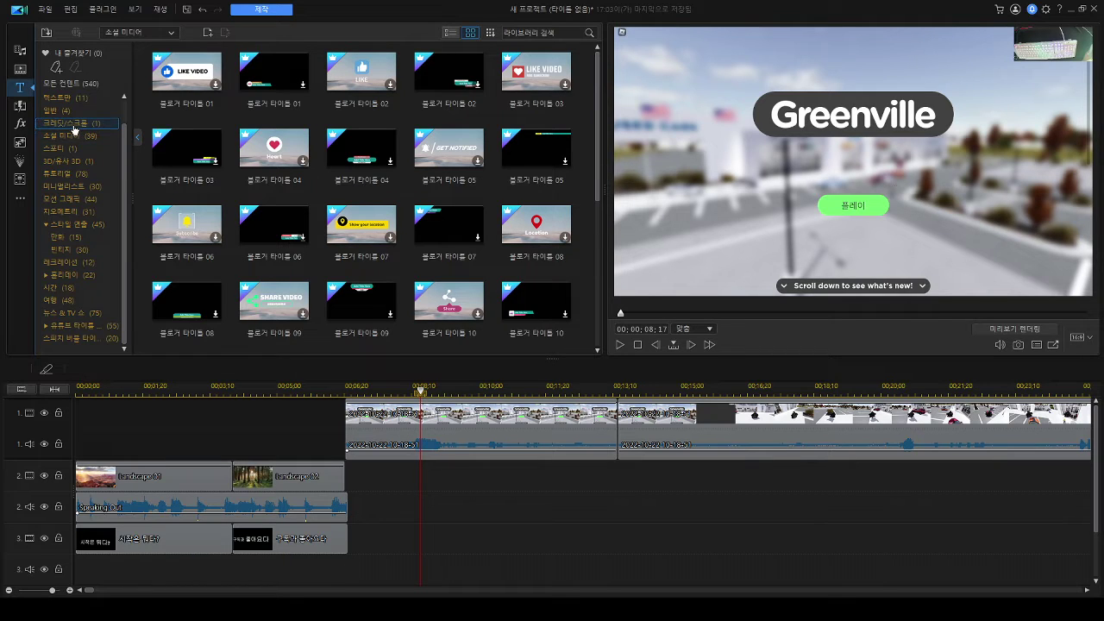
click(70, 112)
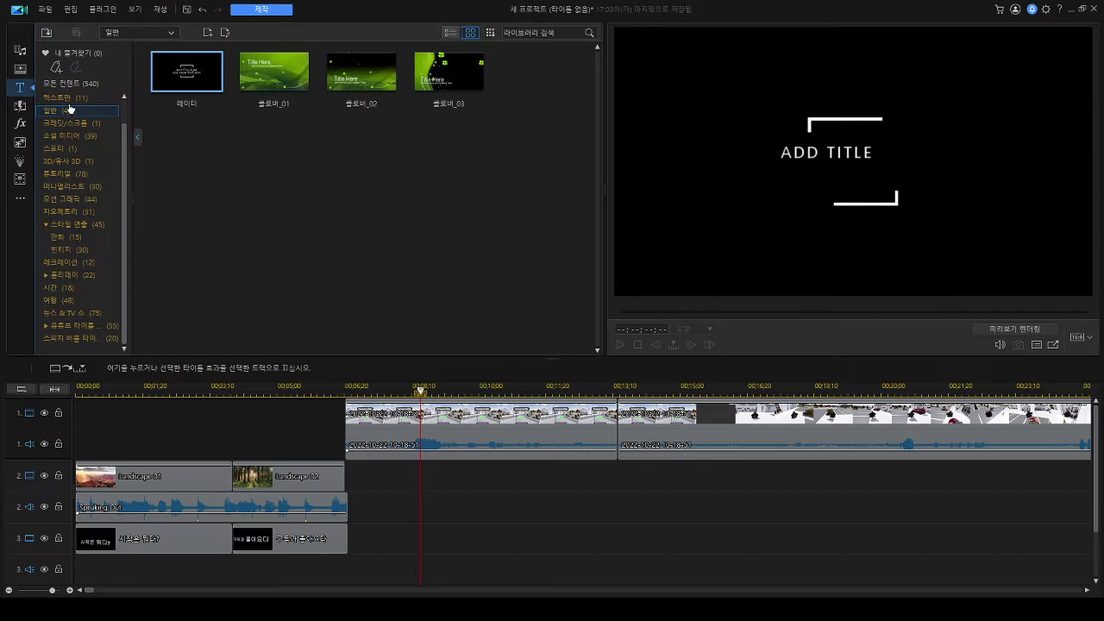
click(66, 99)
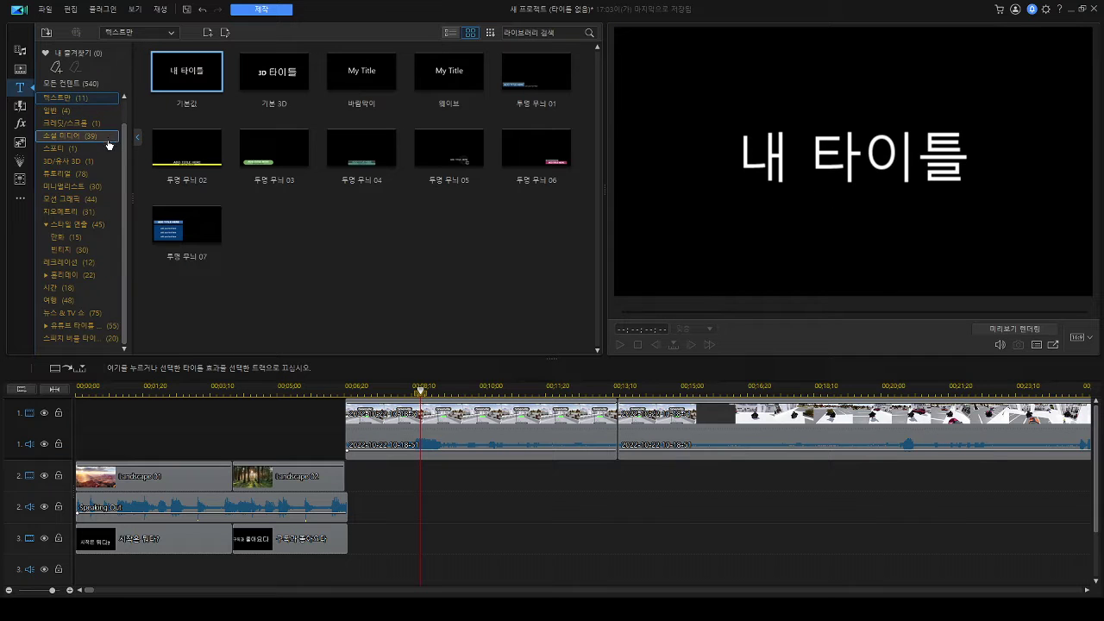
Step: Download the Japanese title templates 01 through 06 from the full title collection
click(70, 84)
scroll(431, 94, down, 2)
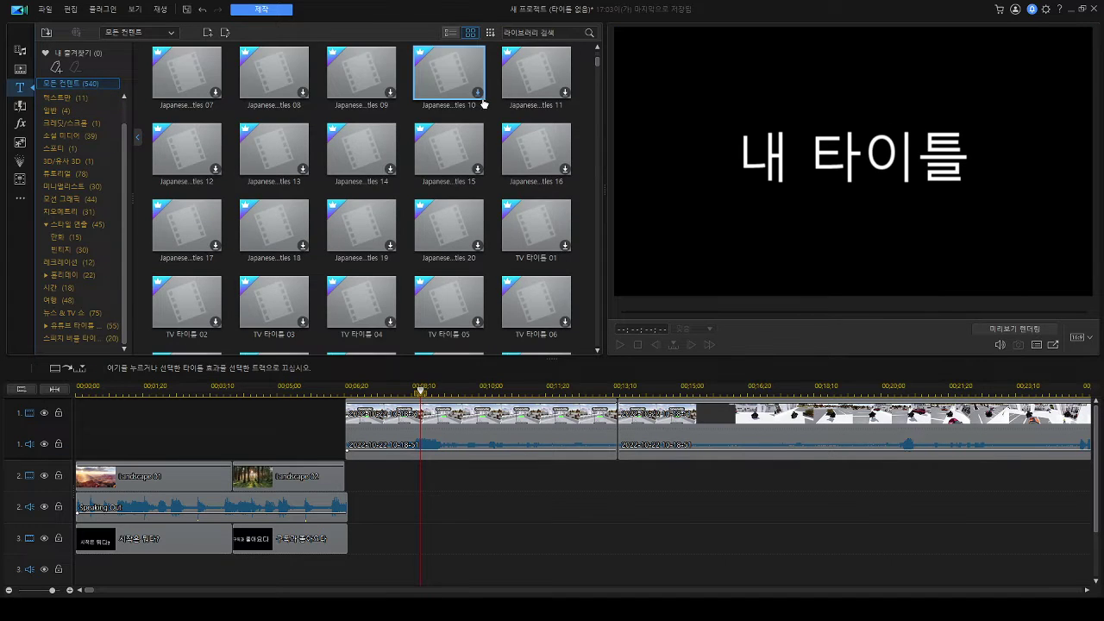
scroll(501, 102, up, 2)
click(533, 93)
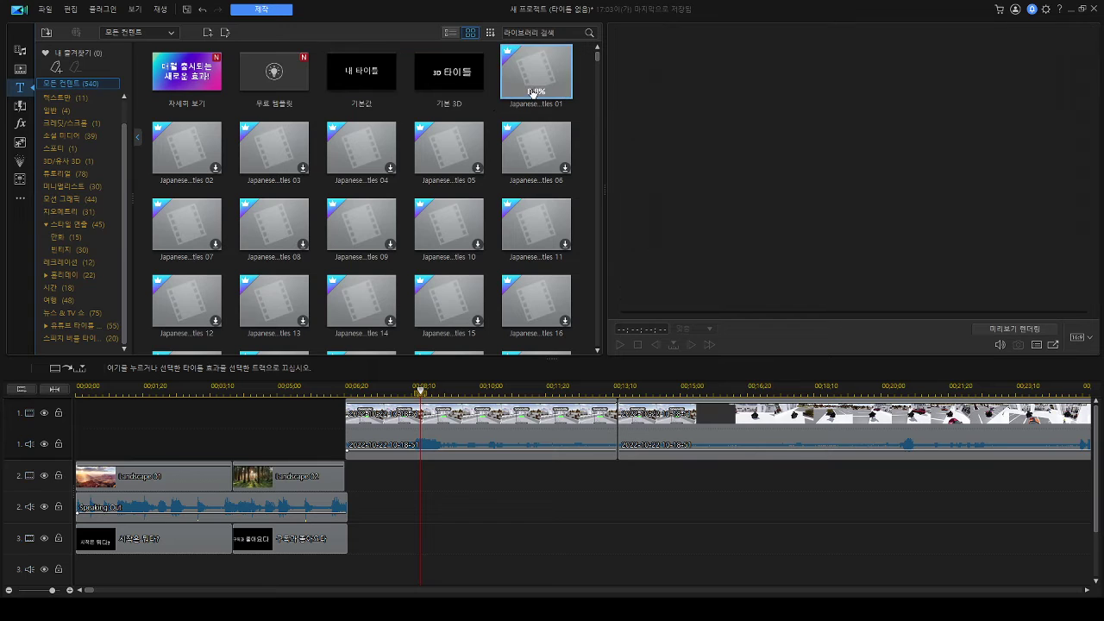
click(199, 148)
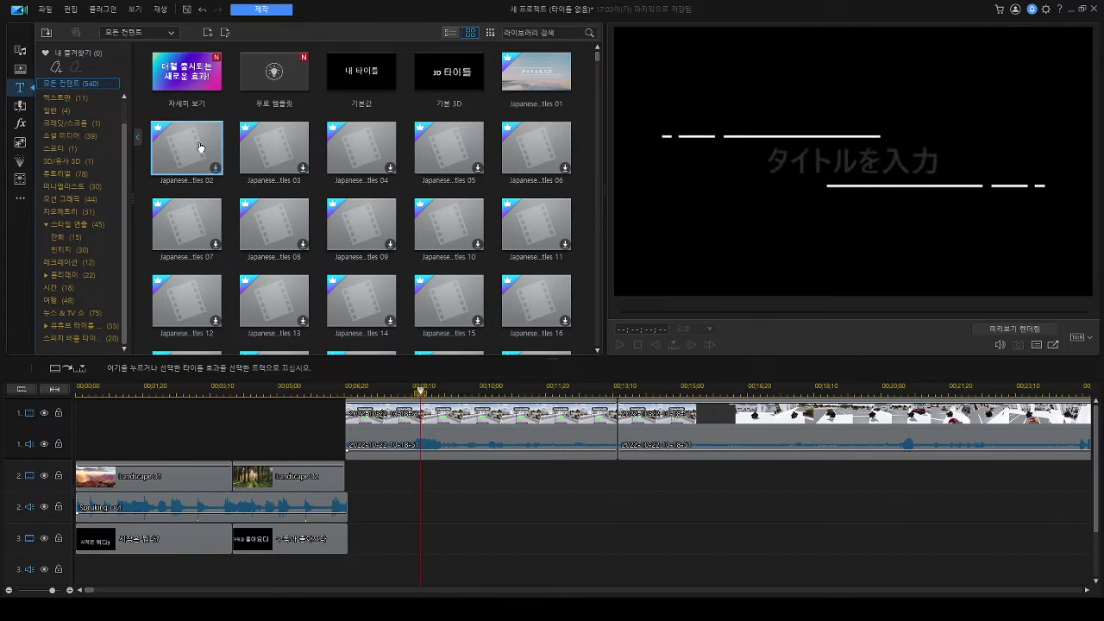
click(288, 147)
click(359, 143)
click(453, 148)
click(531, 147)
Step: Download the Japanese title templates 07 through 11 and 13 through 16
click(273, 226)
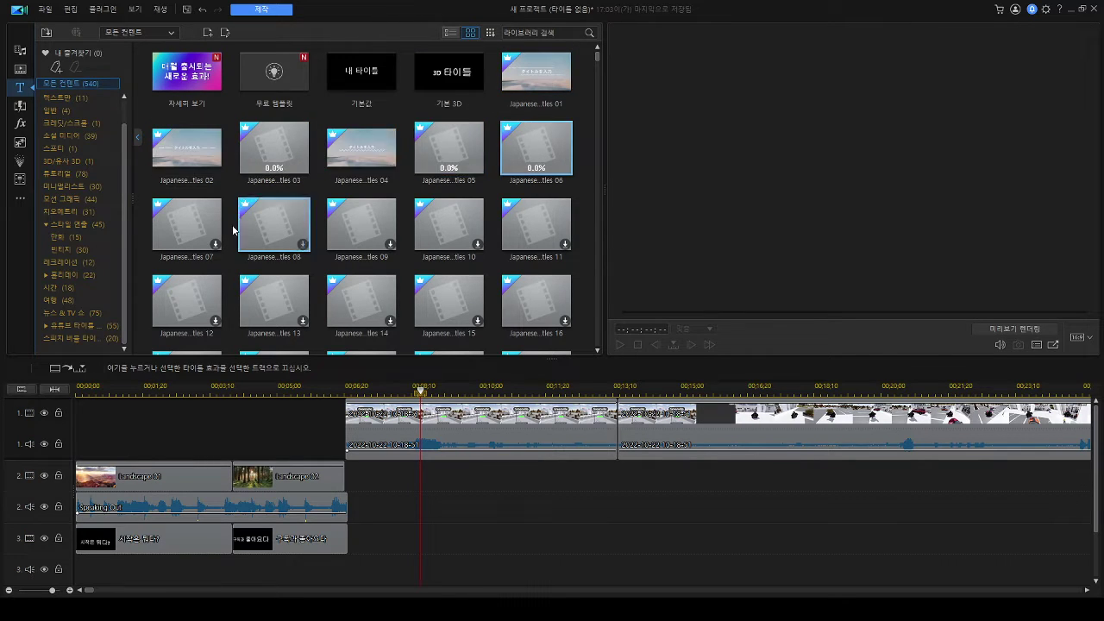
click(188, 226)
click(449, 229)
click(538, 246)
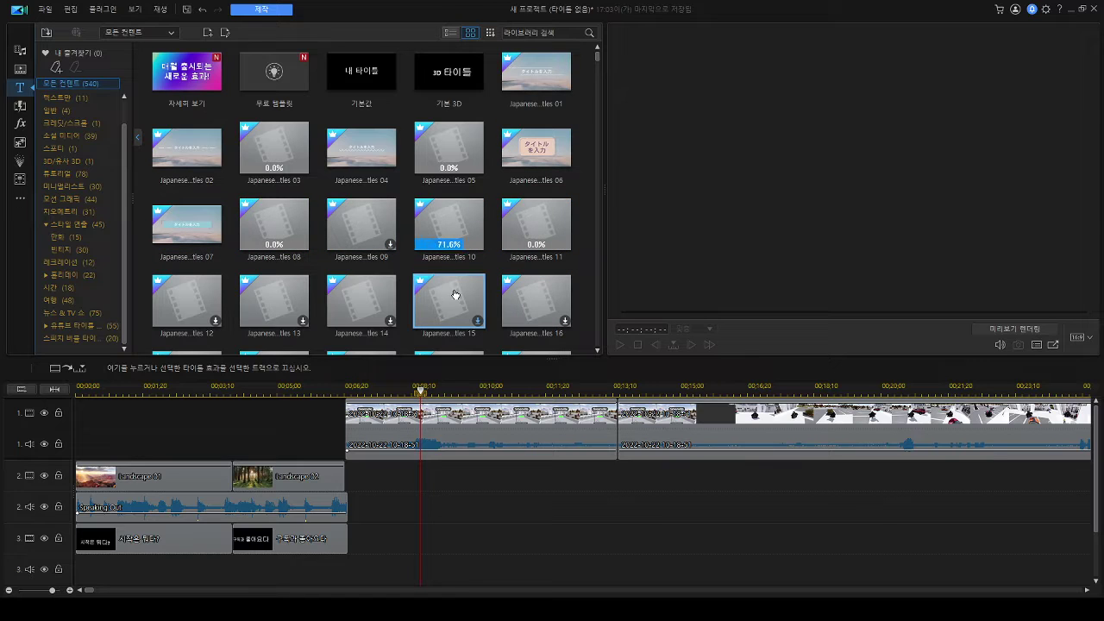
click(360, 302)
click(276, 304)
click(392, 223)
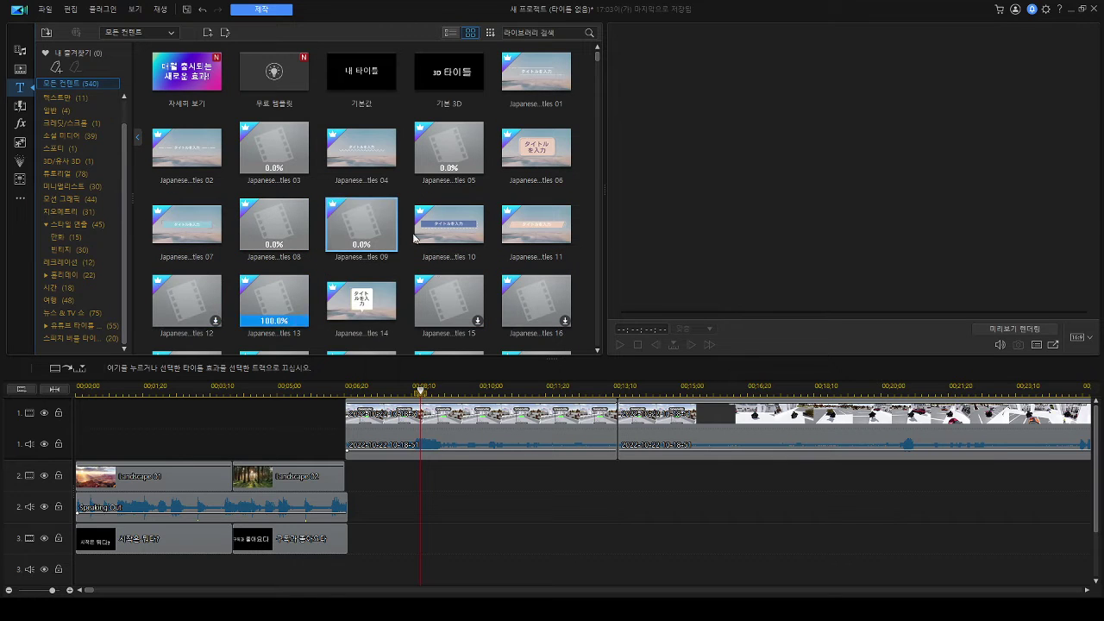
click(449, 302)
click(535, 311)
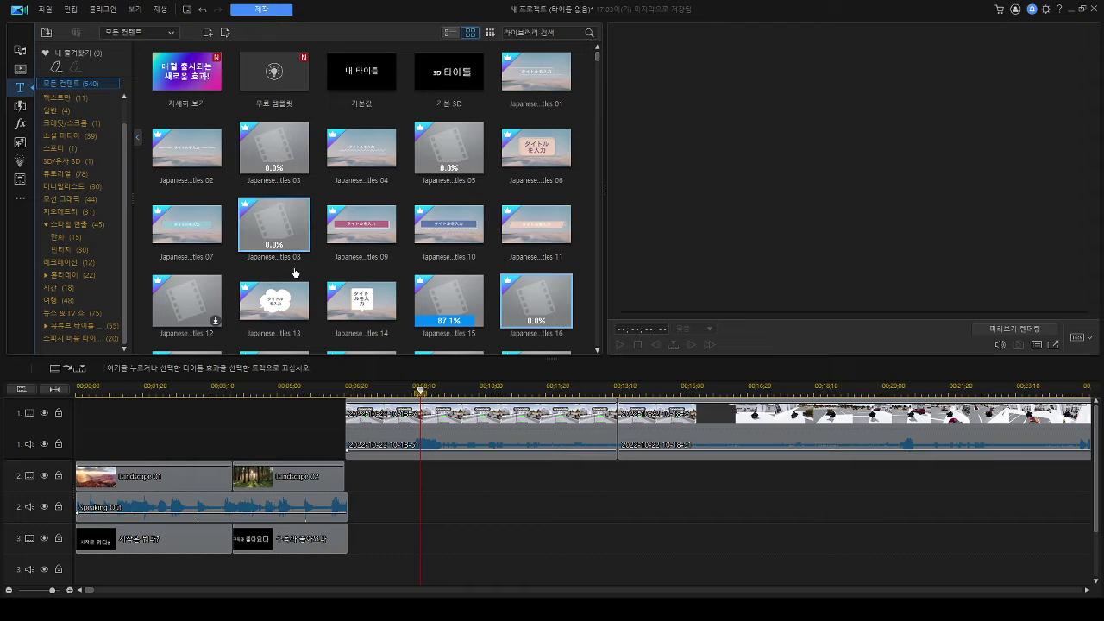
Step: Download the TV 타이틀 01 through 06 title templates from the full title collection
scroll(310, 199, down, 4)
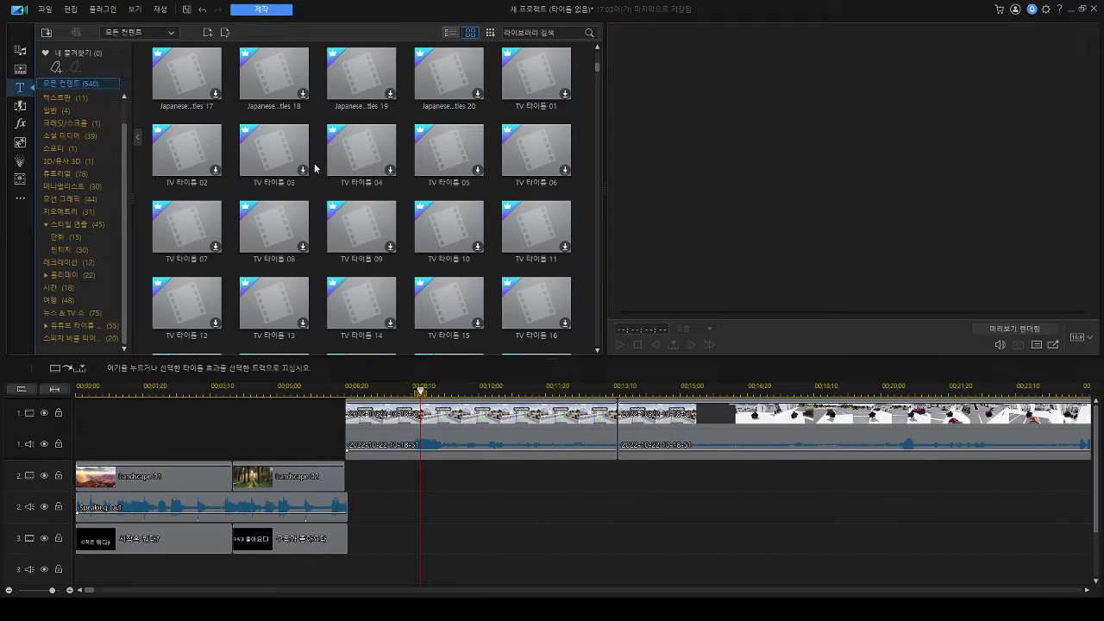
click(202, 143)
click(298, 155)
click(357, 149)
click(443, 145)
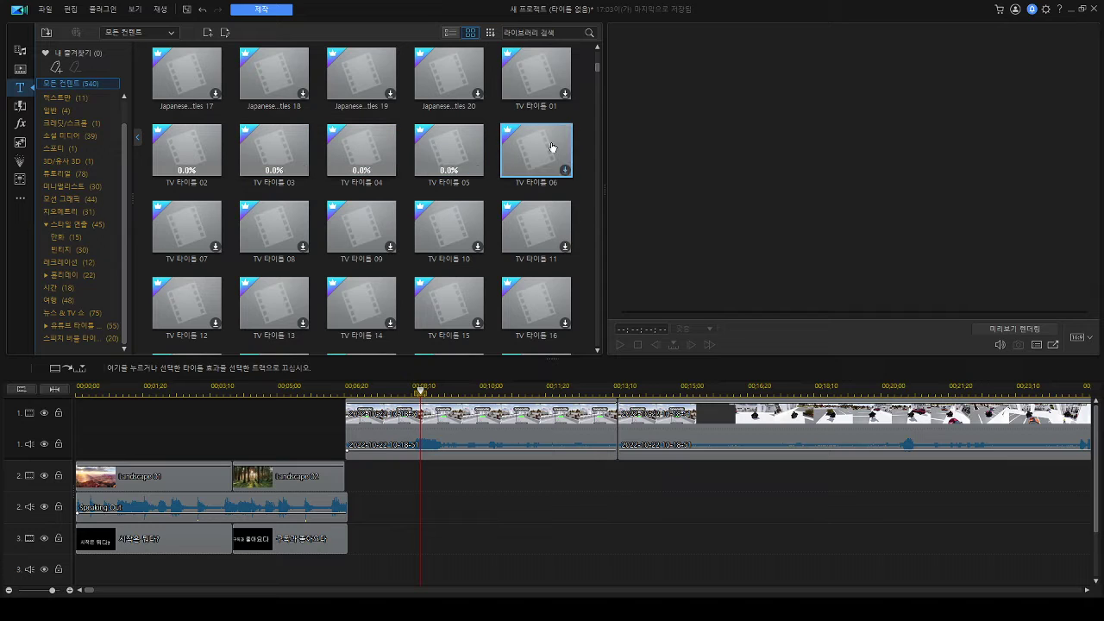
click(551, 147)
click(550, 74)
Step: Download the TV 타이틀 07 through 16 title templates
click(543, 219)
click(452, 219)
click(365, 224)
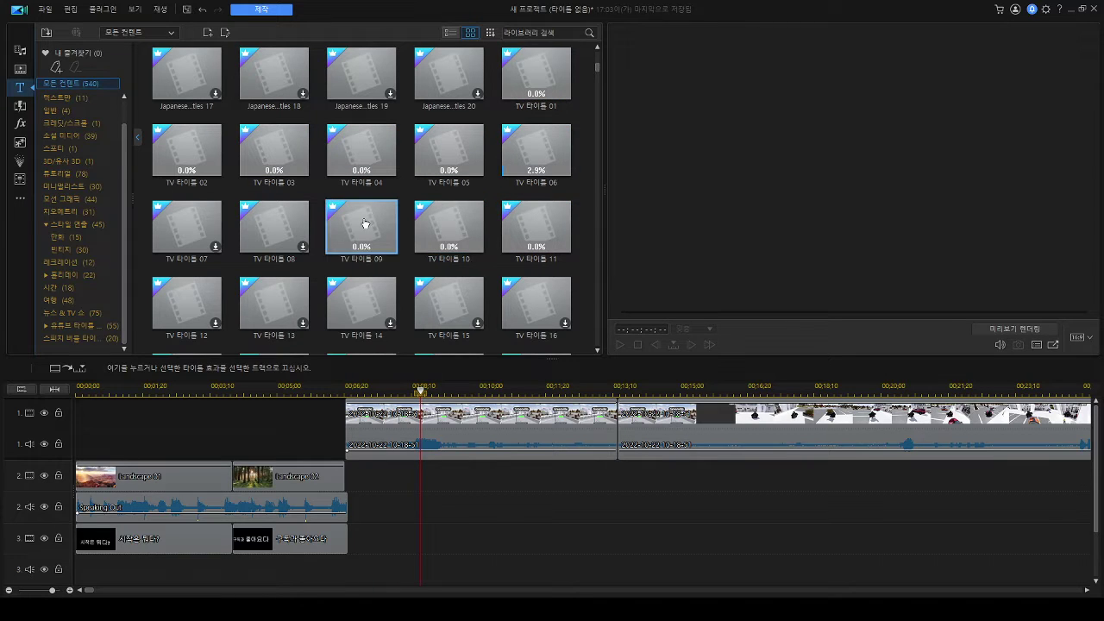
click(276, 231)
click(172, 232)
click(188, 303)
click(276, 305)
click(362, 305)
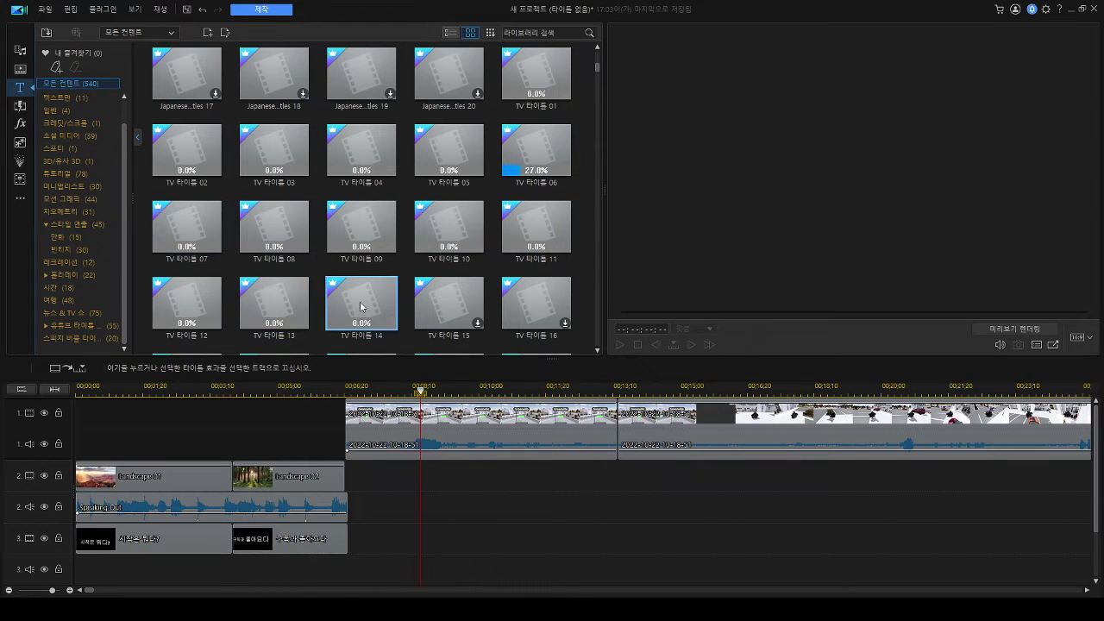
click(449, 306)
click(537, 302)
Step: Download the TV 타이틀 22, 23, 27, 28 and 32 title templates
scroll(538, 261, down, 3)
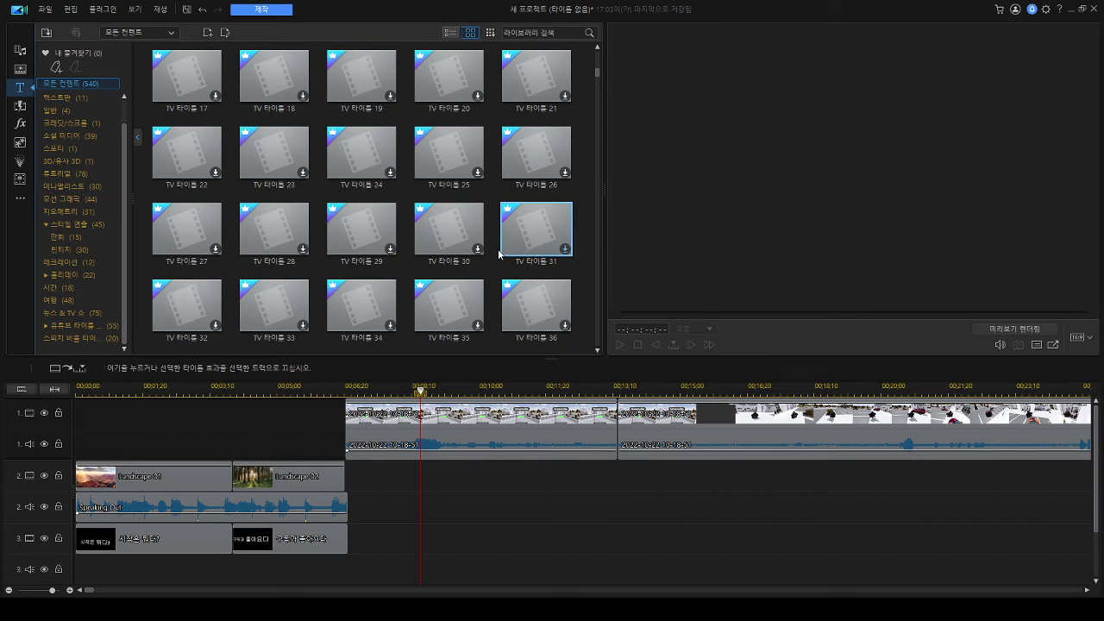
click(192, 301)
click(201, 233)
click(281, 232)
click(207, 164)
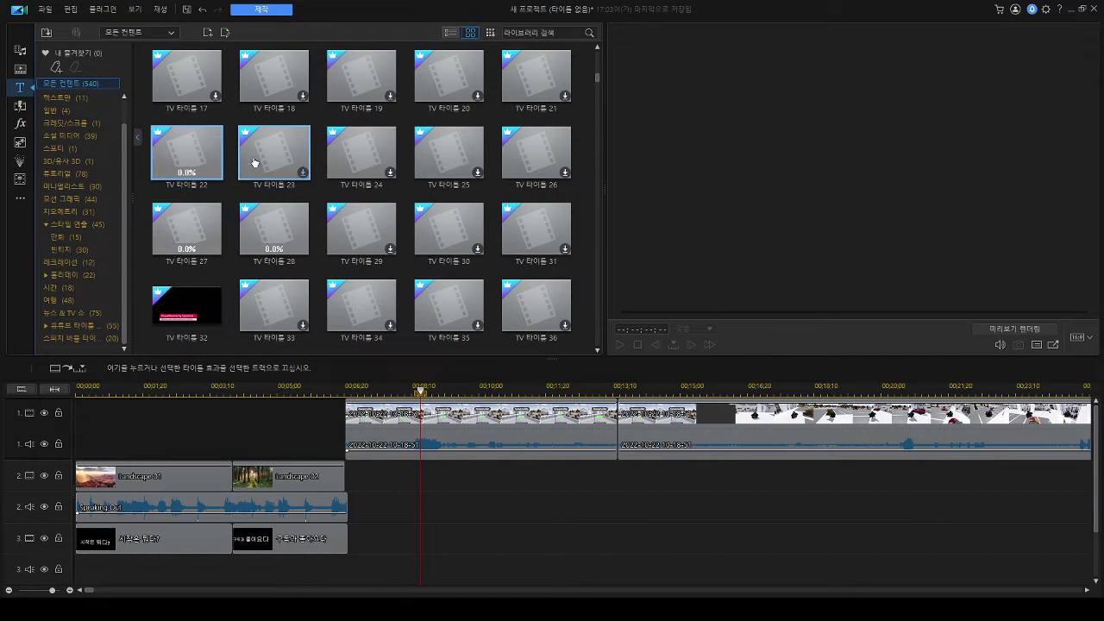
click(251, 165)
Step: Download the TV 타이틀 17 through 21 and 24 through 26 title templates
click(211, 88)
click(289, 101)
click(362, 88)
click(448, 85)
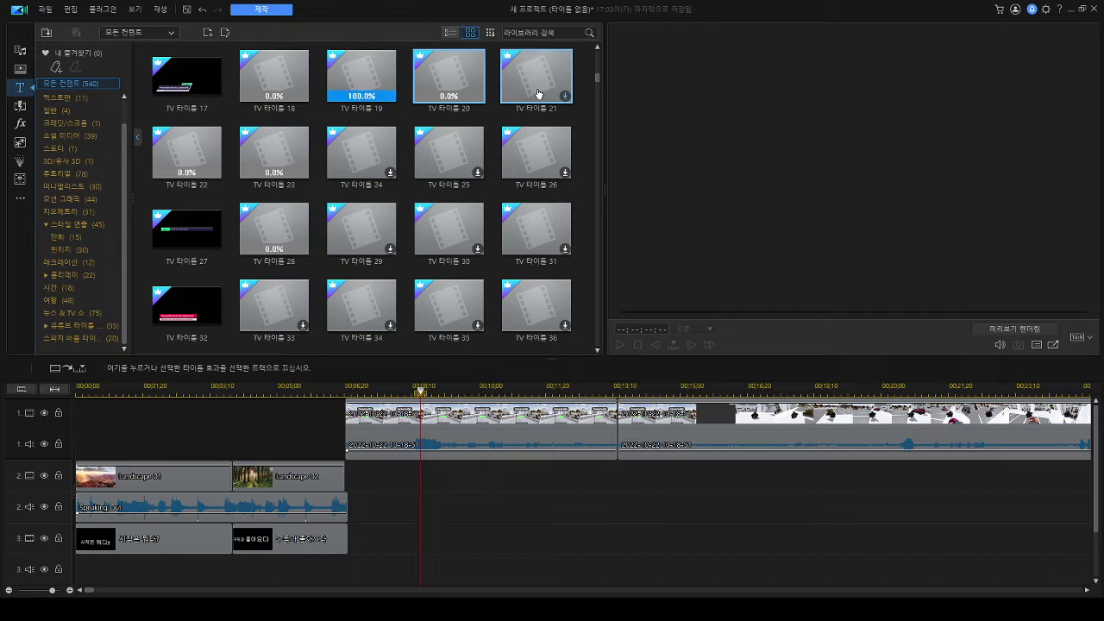
click(532, 77)
click(533, 151)
click(444, 155)
click(358, 155)
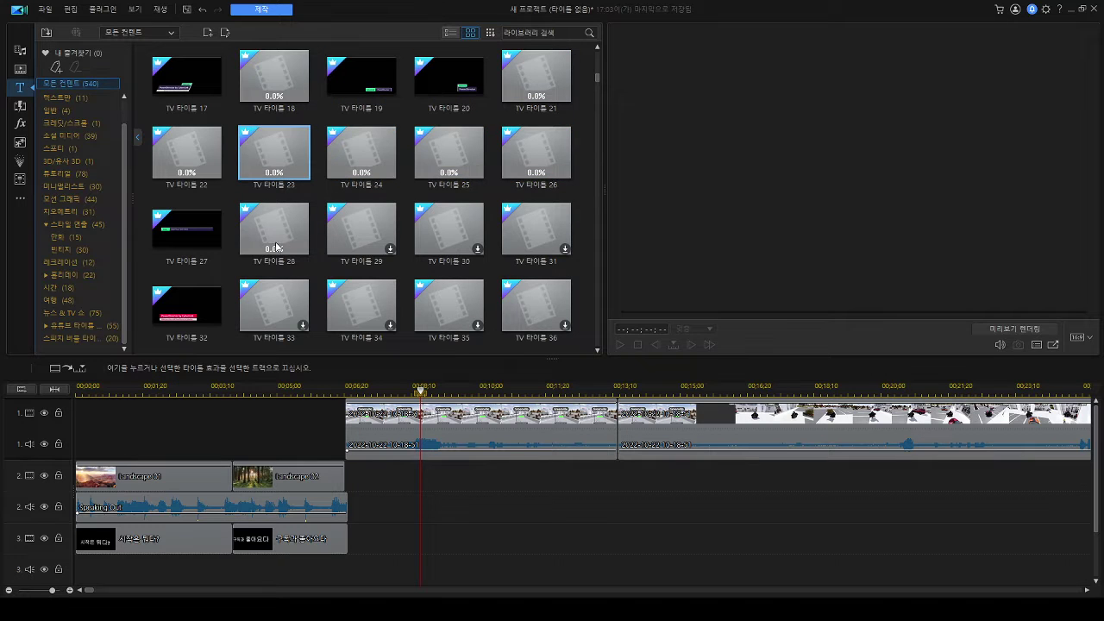
Step: Download the TV 타이틀 29, 30 and 33 through 36 title templates
click(394, 231)
click(443, 220)
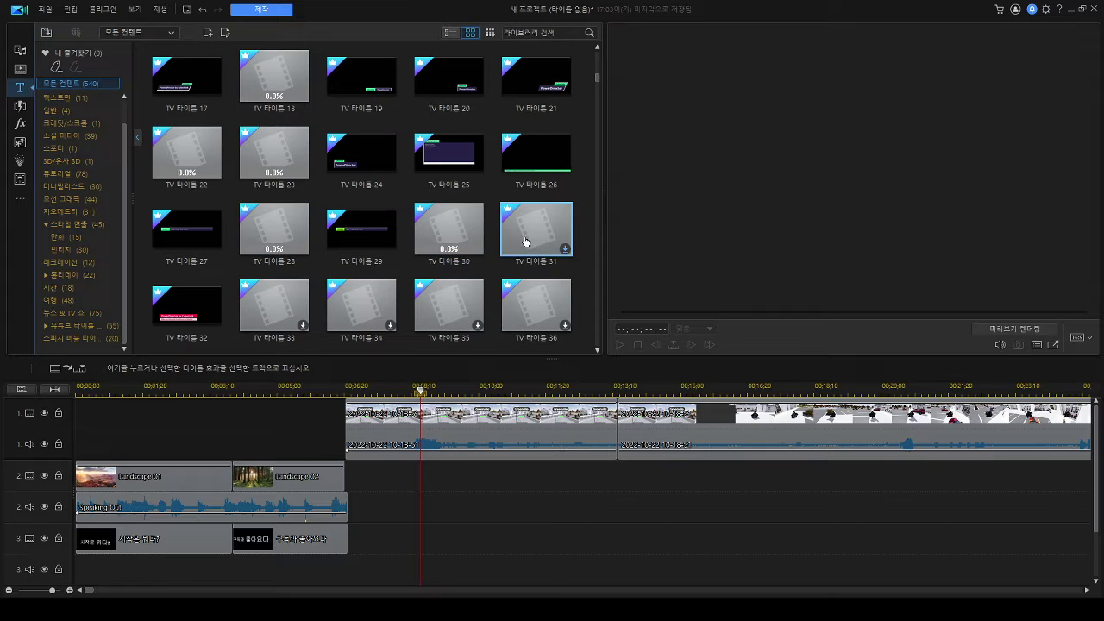
click(288, 294)
click(366, 300)
click(442, 311)
click(518, 317)
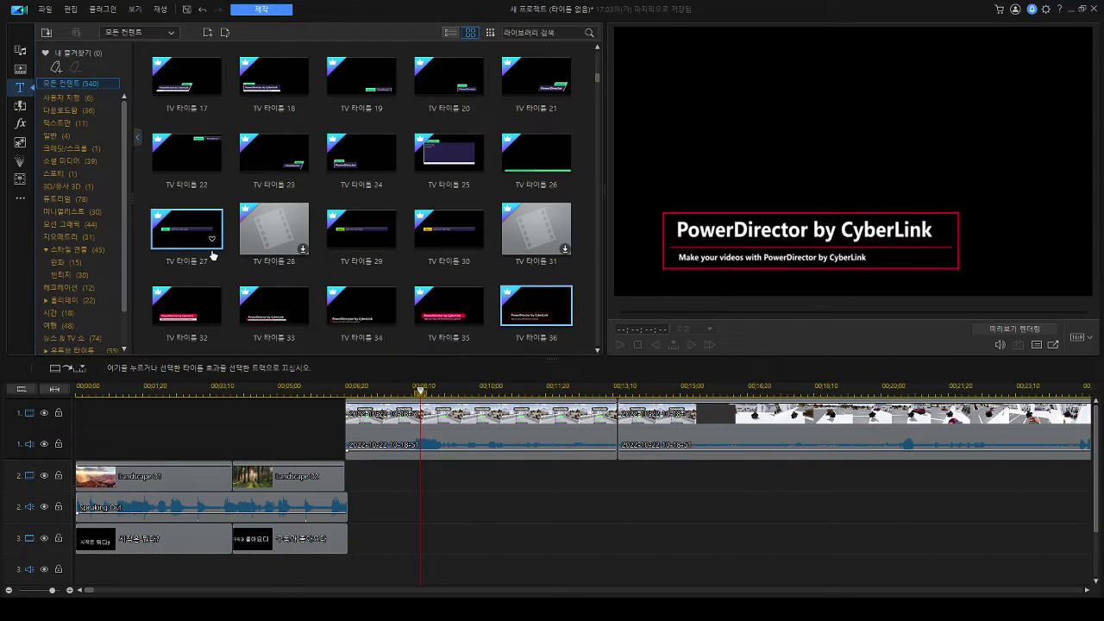
Step: Place the TV 타이틀 27 title on the second video track under the gameplay clip and trim it to about 23 frames
drag(209, 226, 421, 492)
drag(823, 470, 825, 467)
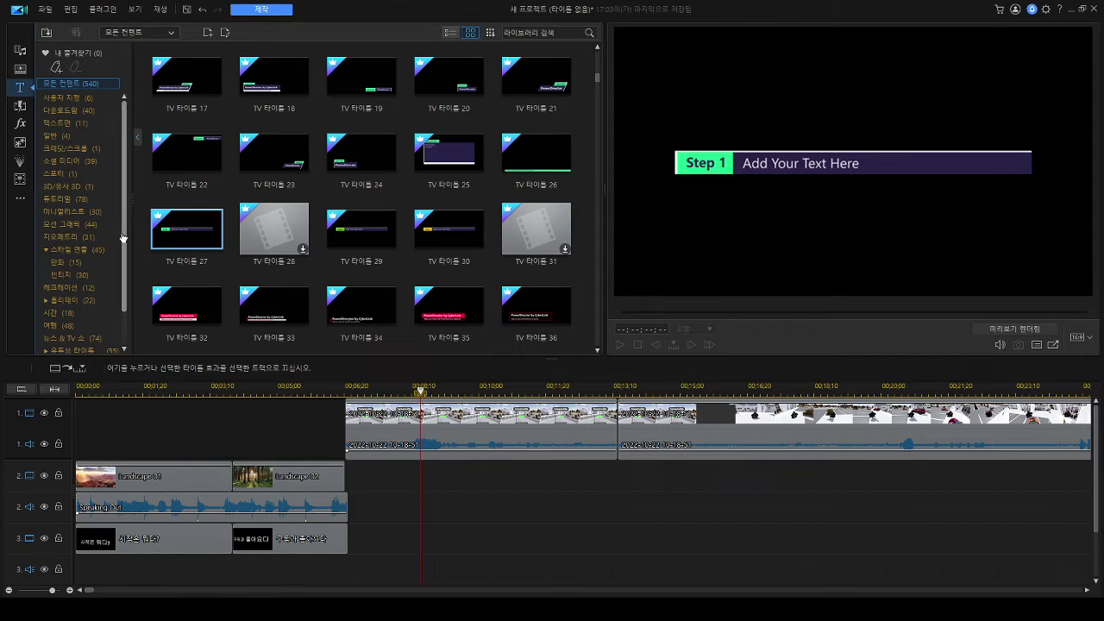
drag(189, 242, 621, 479)
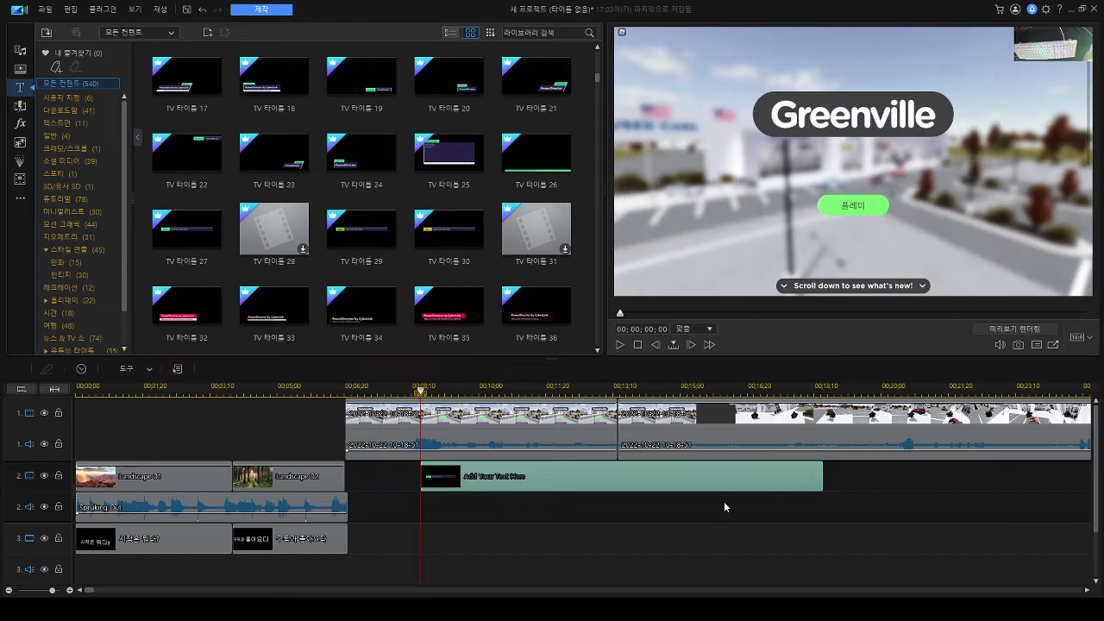
click(823, 477)
click(452, 479)
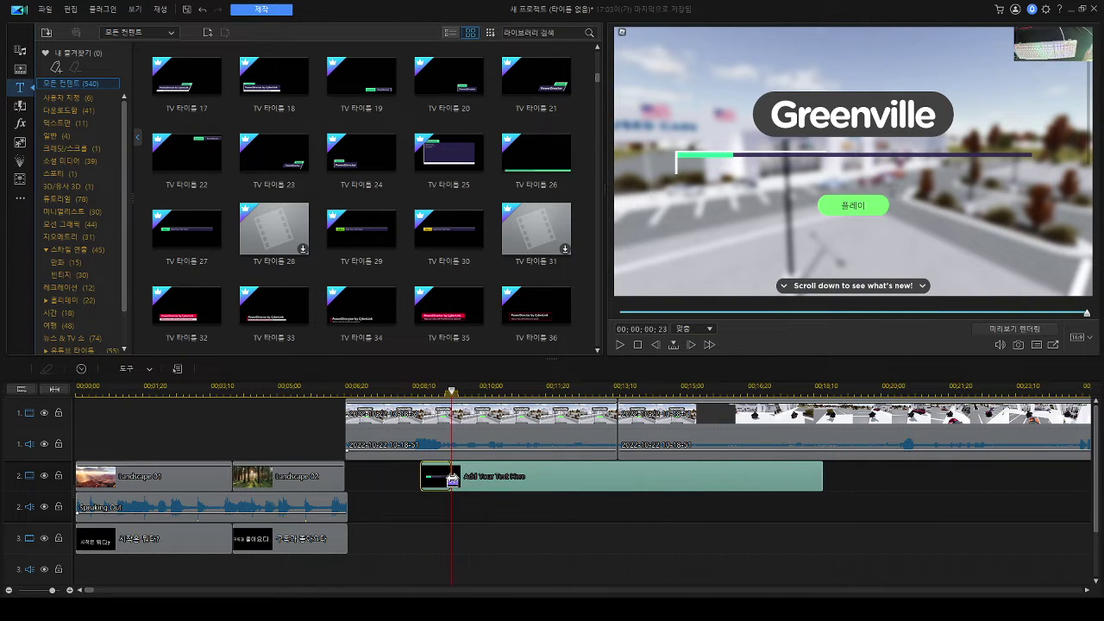
drag(452, 480, 453, 483)
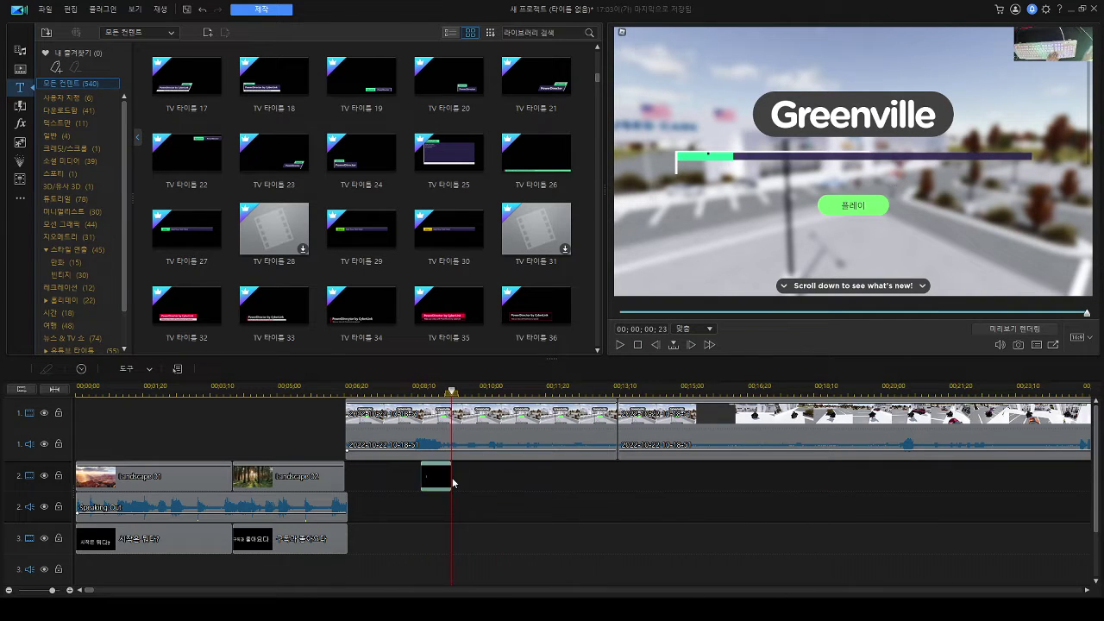
Step: Lengthen the Step 1 title clip to about 2 seconds 23 frames and preview it over the gameplay
click(418, 410)
click(619, 345)
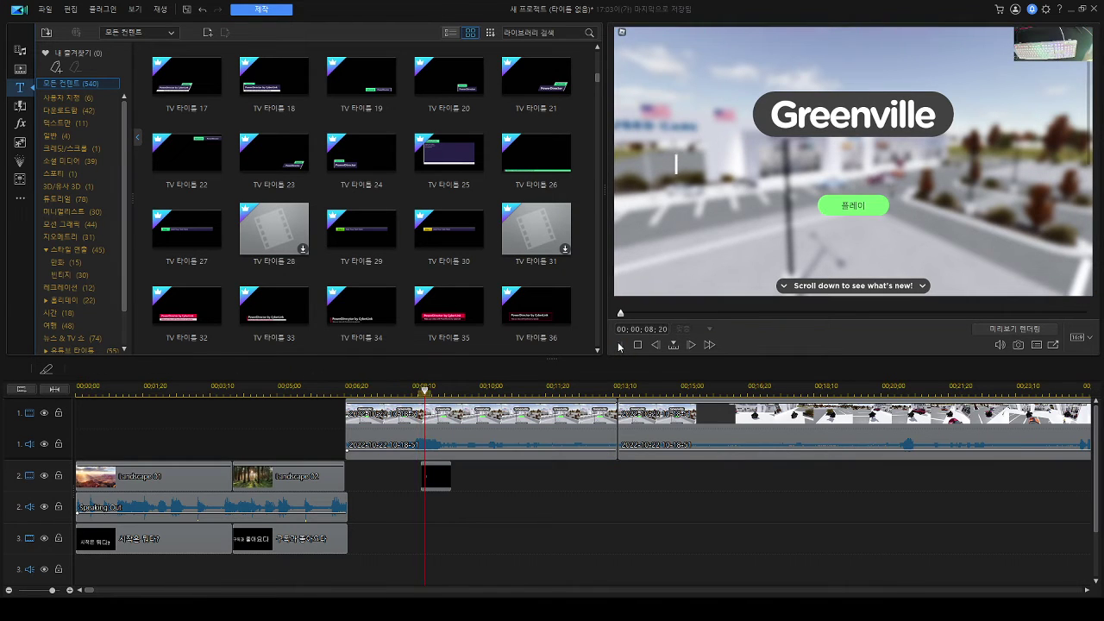
drag(450, 477, 531, 478)
click(414, 412)
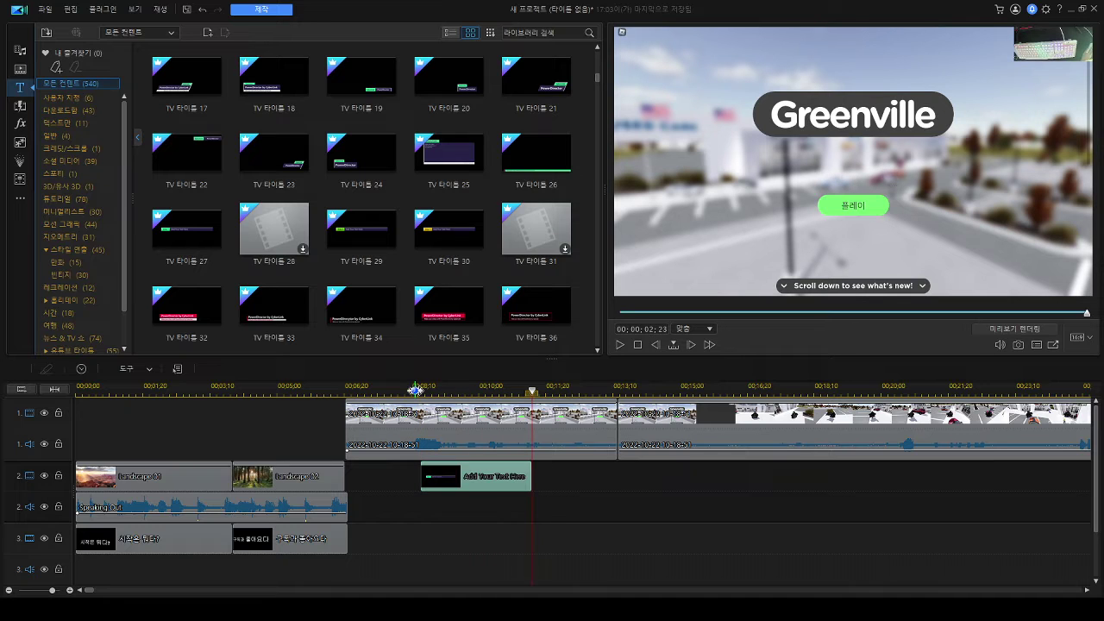
click(620, 345)
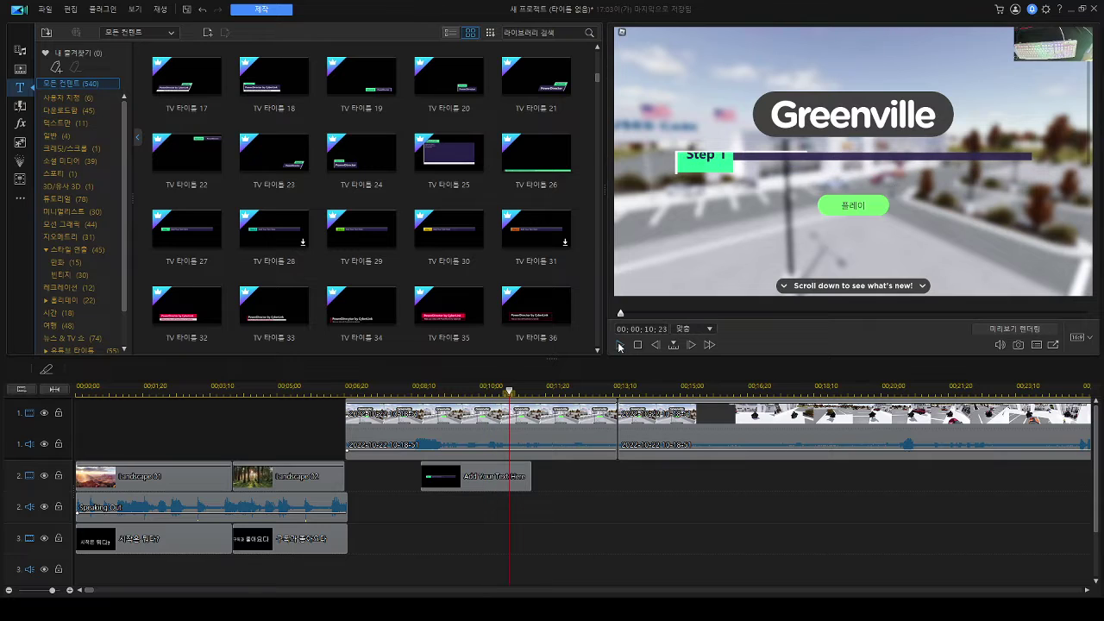
Step: Replace the Step 1 title's placeholder text with a Korean greeting announcing the game and play the result
click(471, 480)
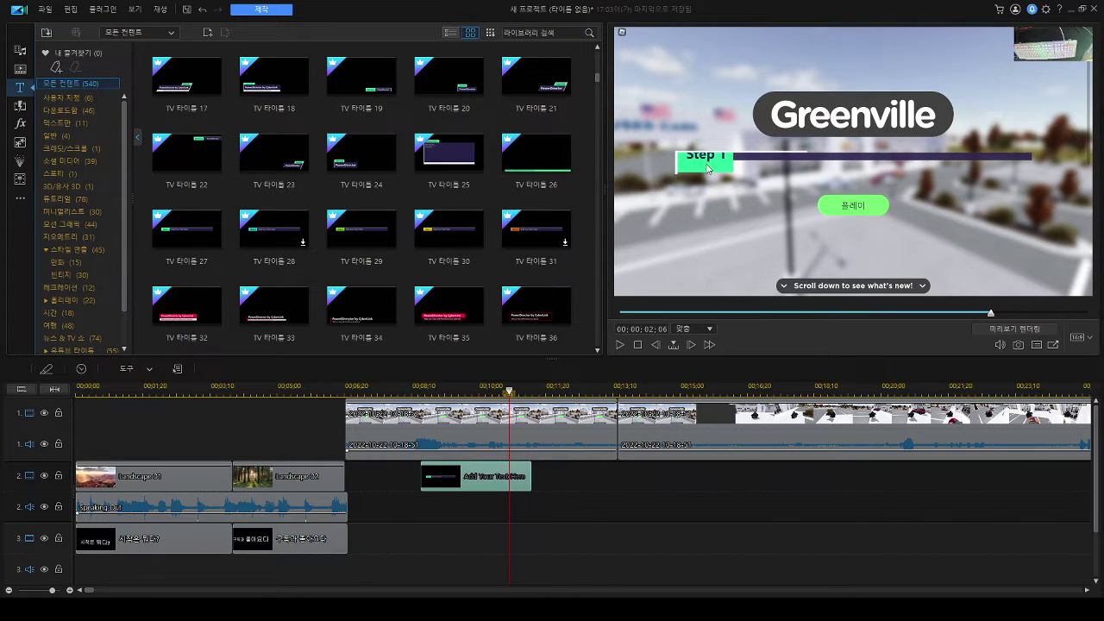
double_click(479, 475)
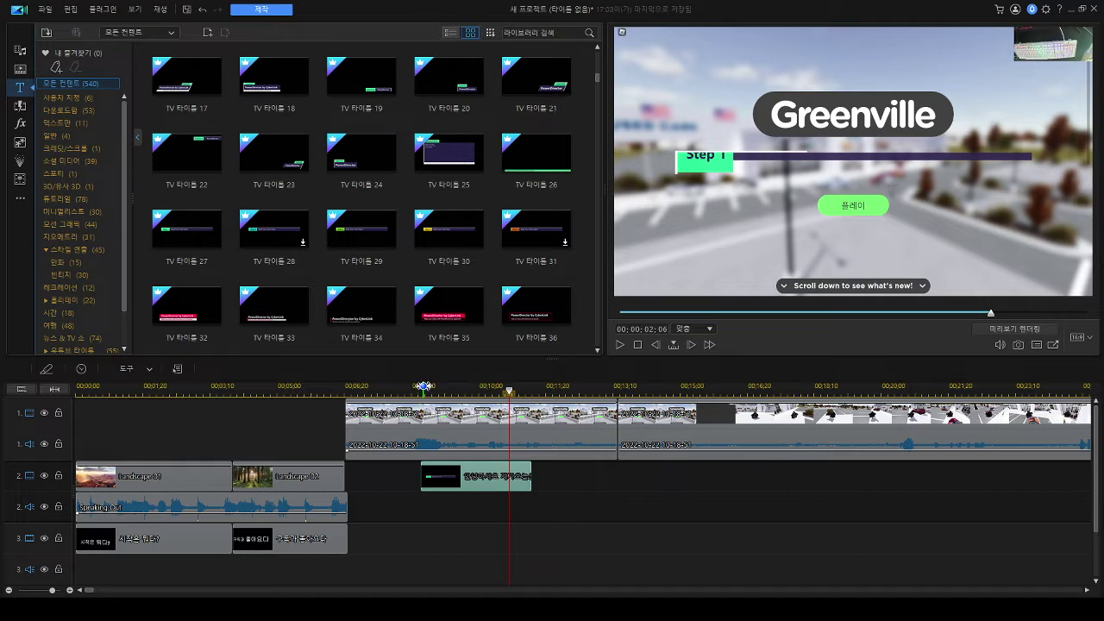
click(412, 389)
click(620, 345)
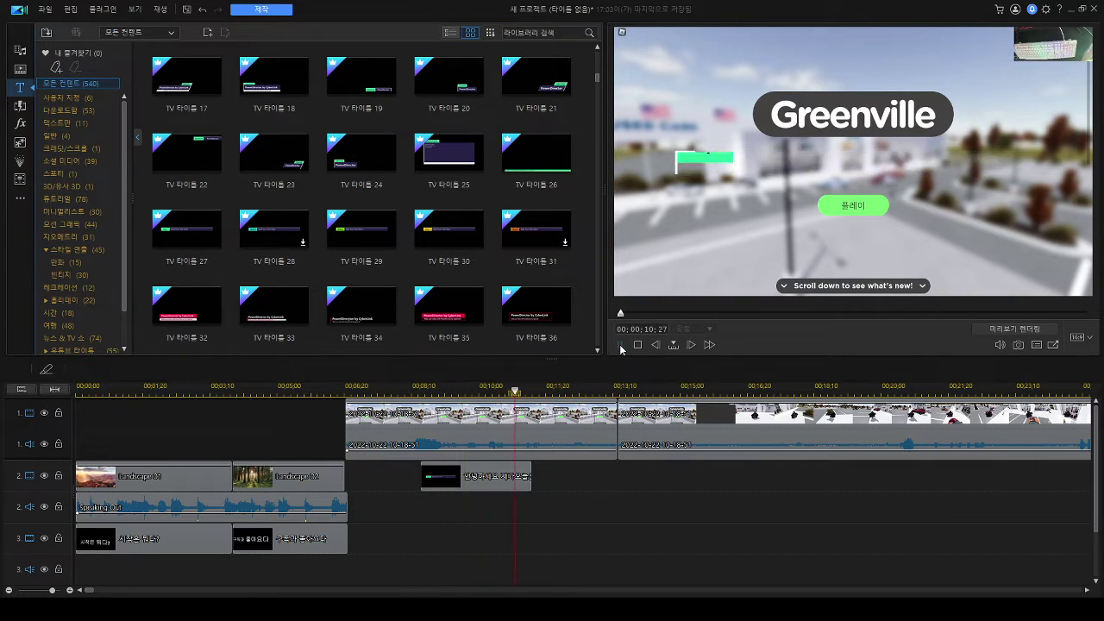
Step: Extend the greeting title clip to about 4 seconds 8 frames and check how it looks over the gameplay
click(526, 475)
drag(529, 473, 592, 475)
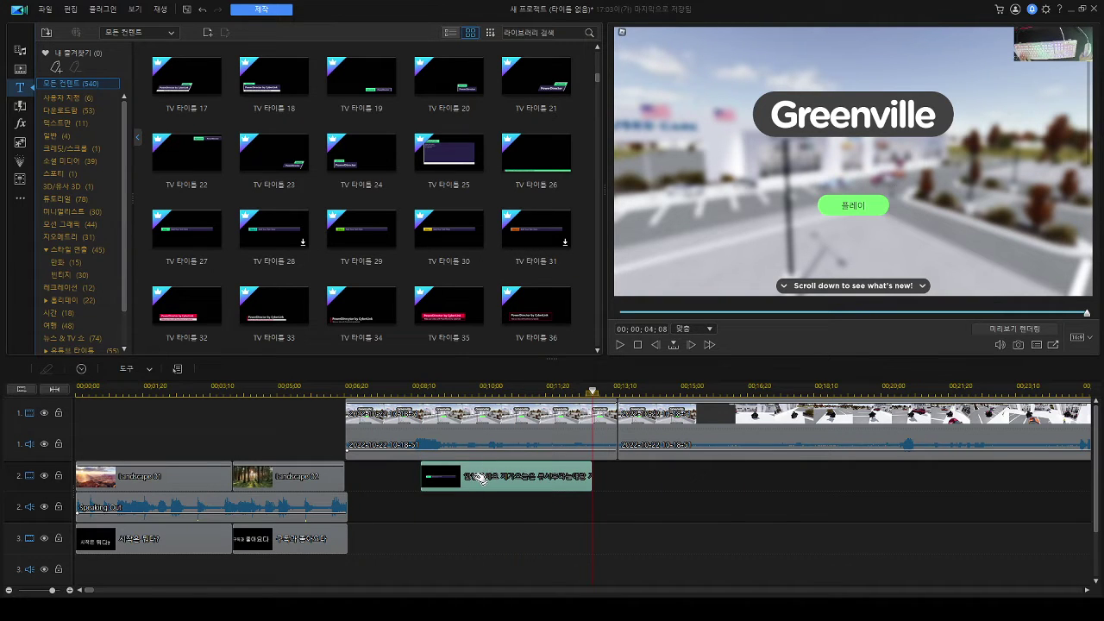
click(466, 393)
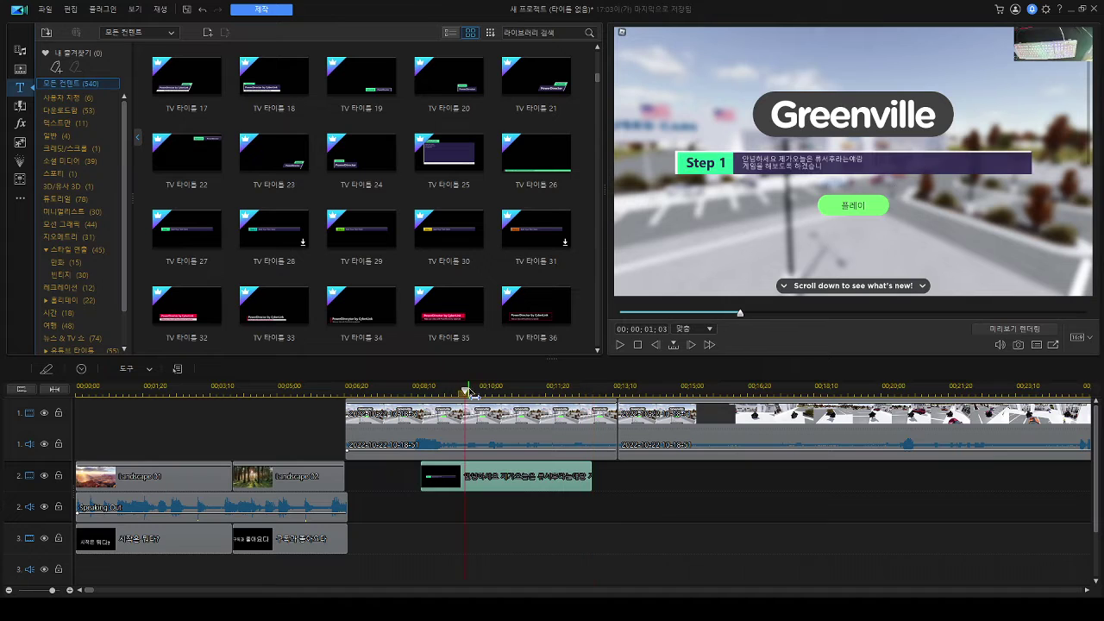
Step: Enlarge the Step 1 banner, move it to the lower part of the video frame, and preview it
click(492, 416)
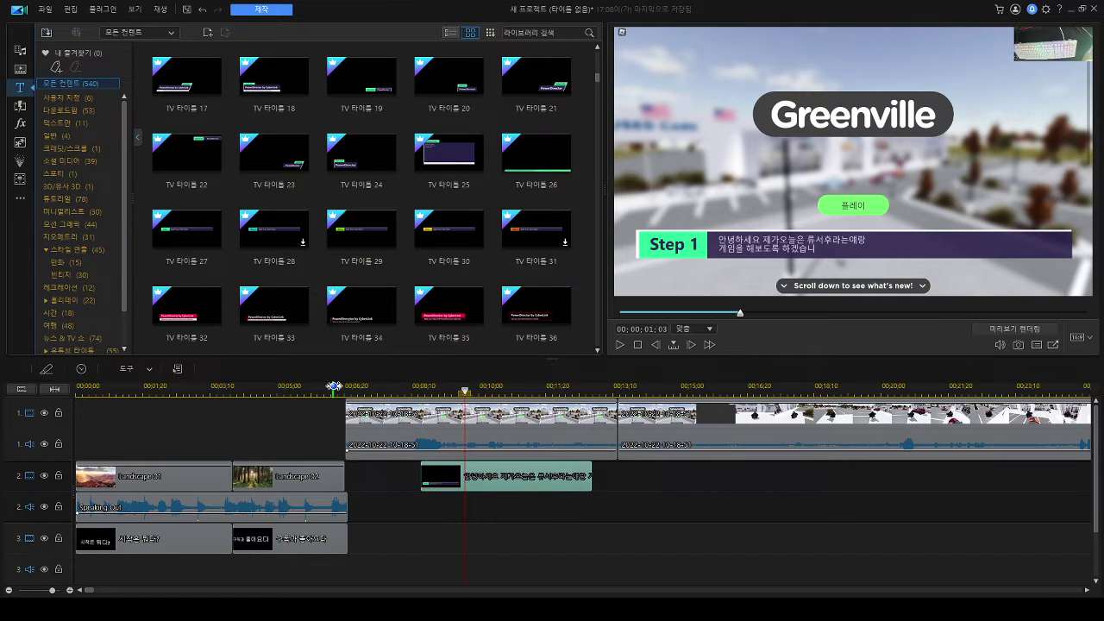
click(335, 391)
click(619, 344)
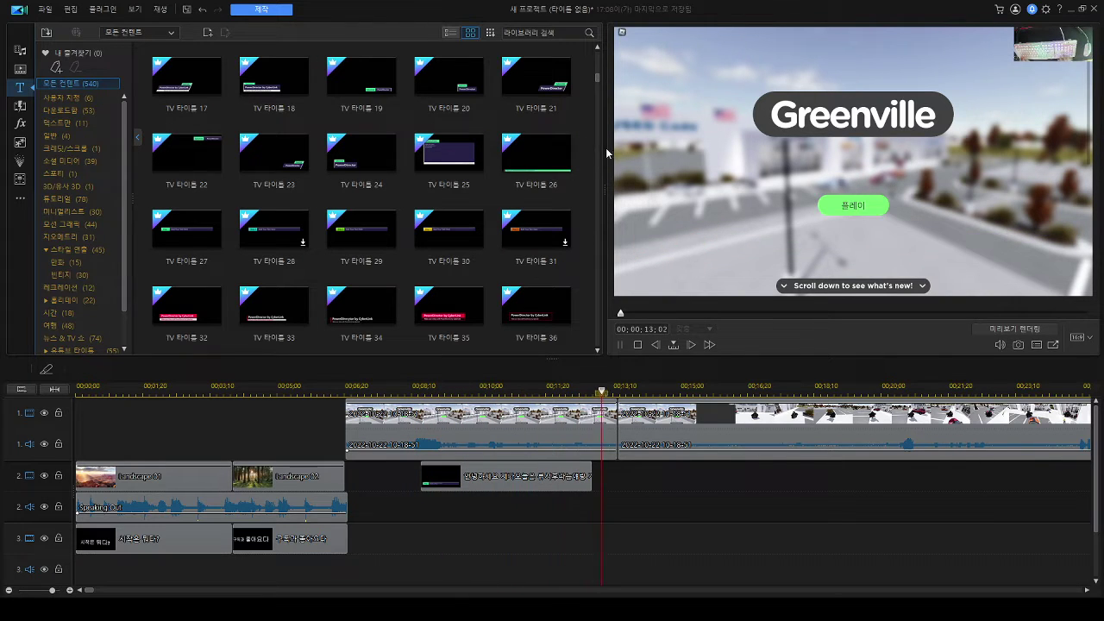
Step: Replace the Step 1 title with the custom title "그리고 조금 소리를 올려주세요" on the second video track and shorten its clip
click(547, 480)
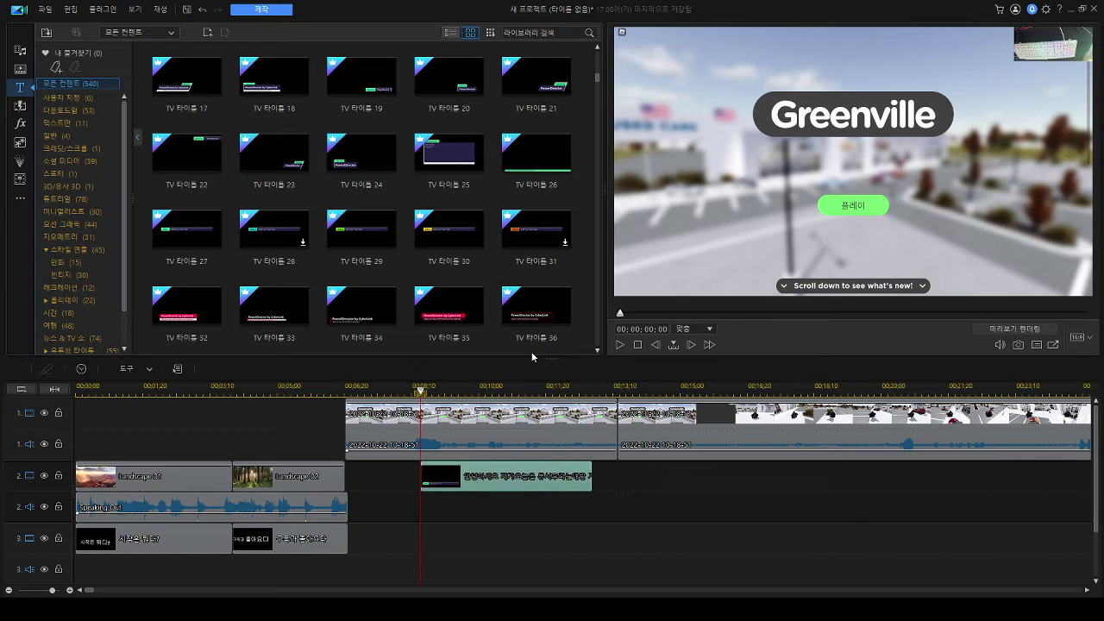
key(Delete)
click(82, 97)
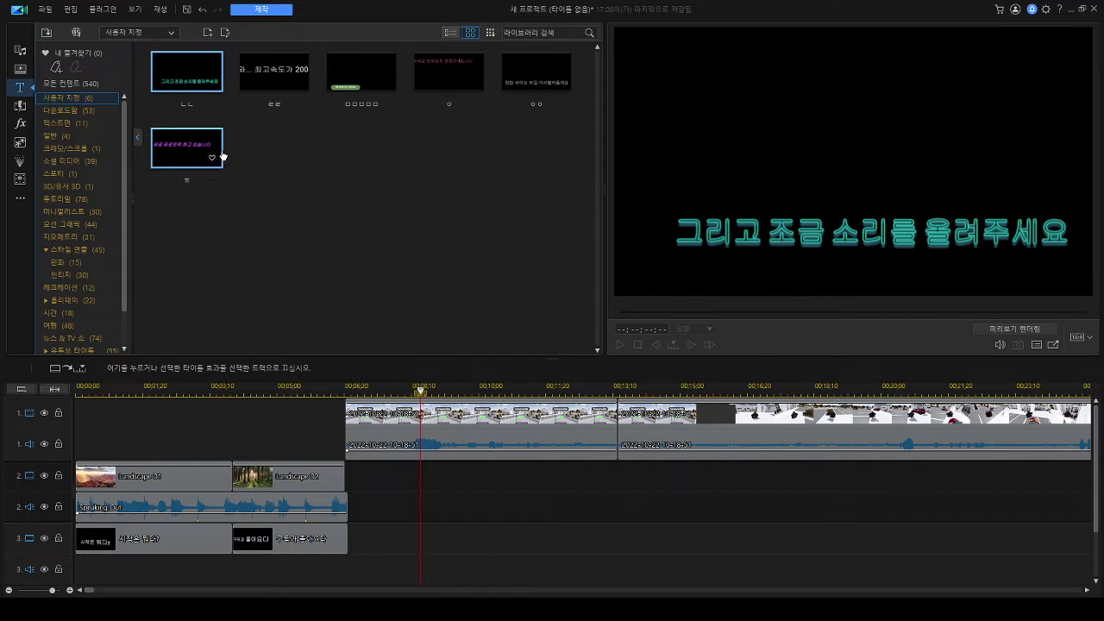
drag(186, 76, 420, 476)
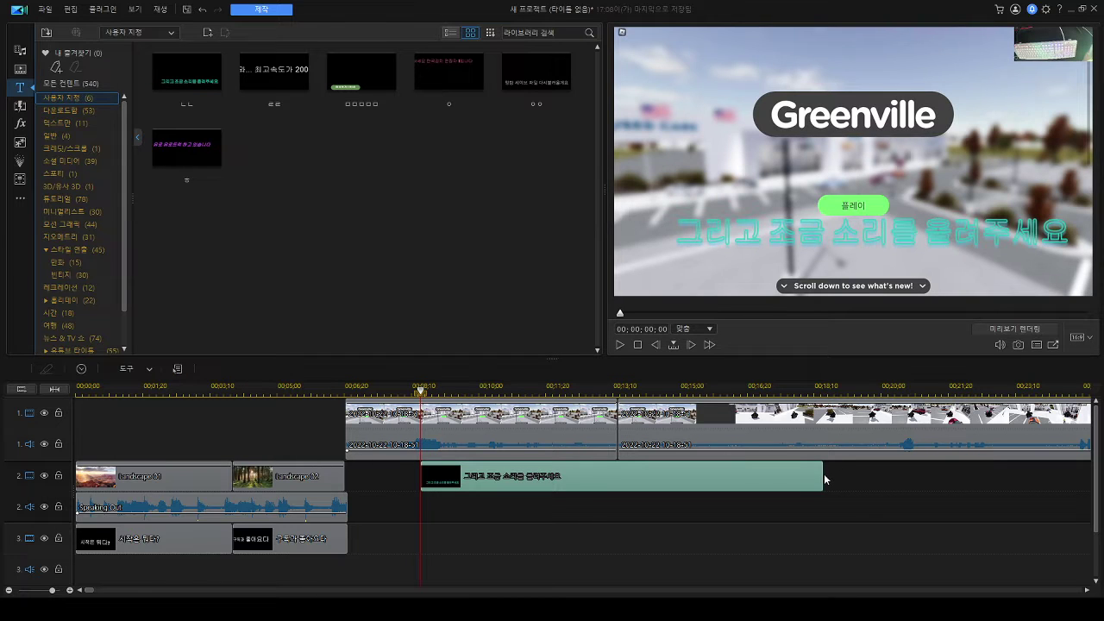
drag(823, 476, 575, 480)
drag(574, 480, 600, 479)
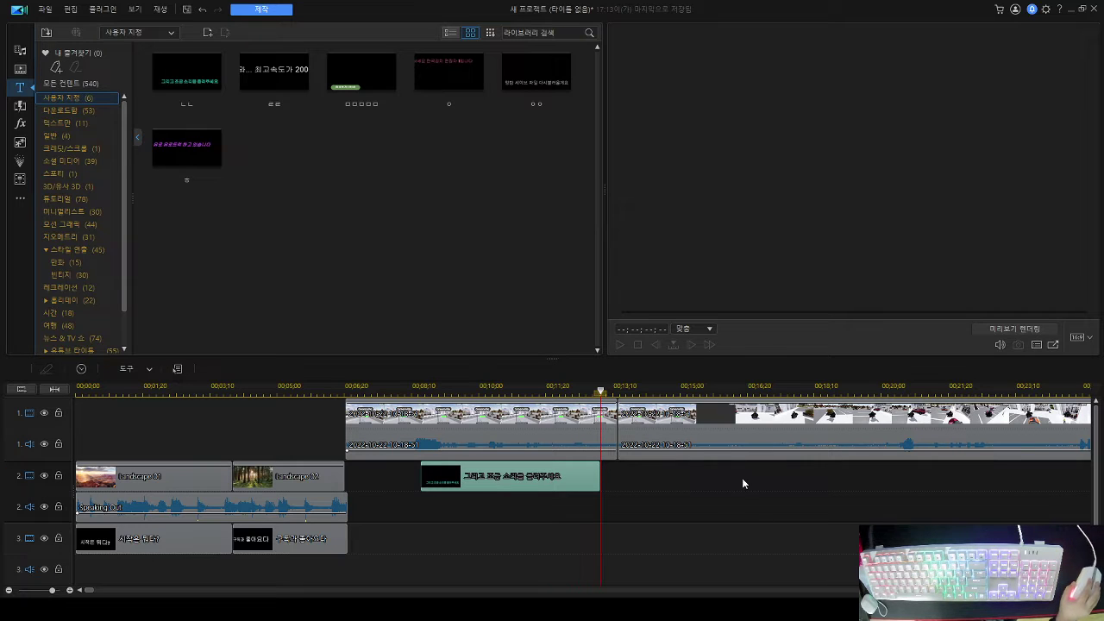
Step: Preview the turquoise greeting title over the gameplay and delete it from the second video track
click(398, 386)
click(618, 344)
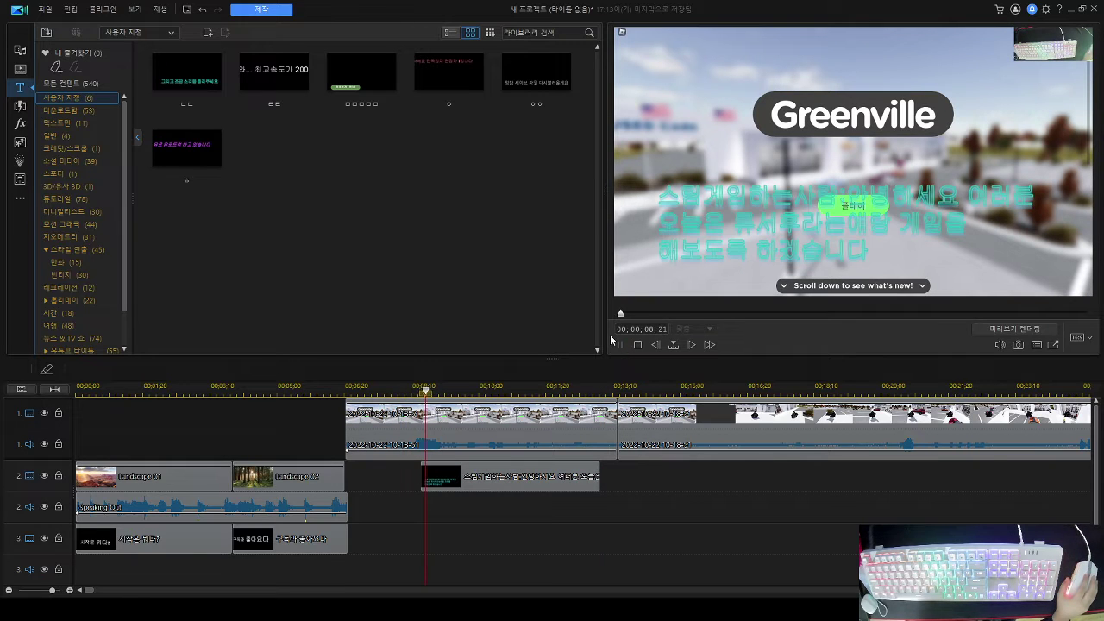
click(402, 386)
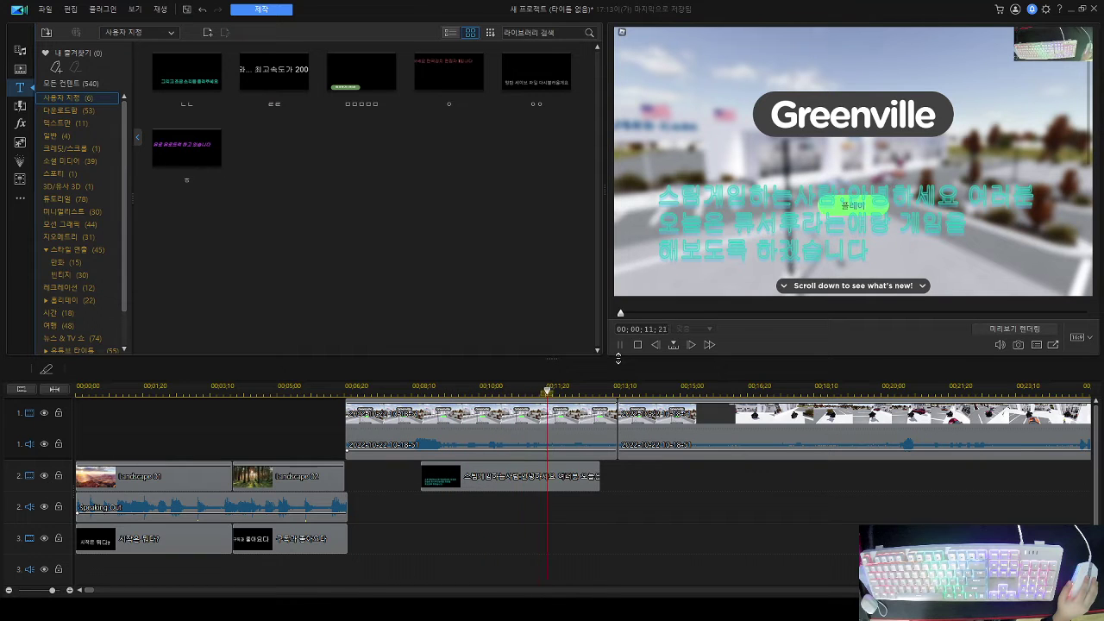
click(542, 476)
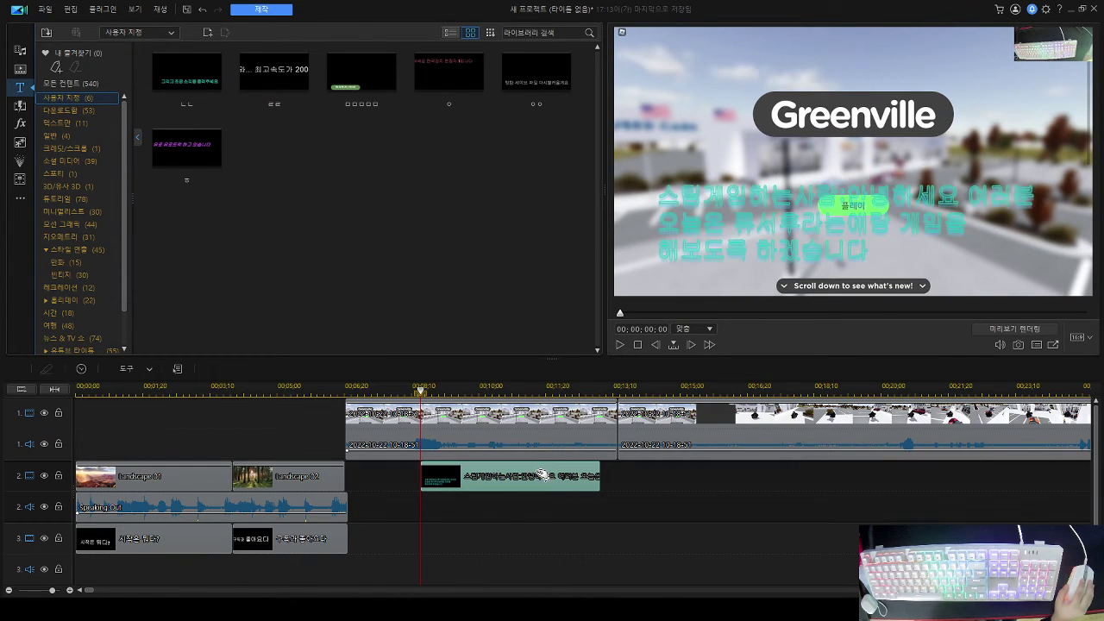
key(Delete)
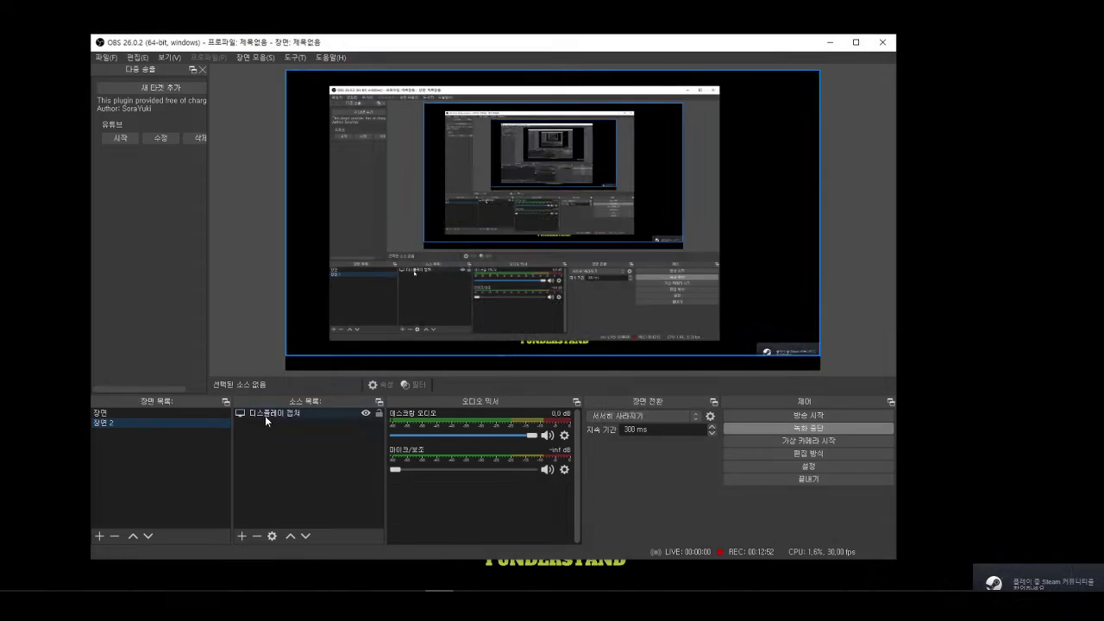
Step: In OBS, confirm the 디스플레이 캡처 source with 디스플레이 1 and cursor capture, and switch to My Summer Car
click(264, 416)
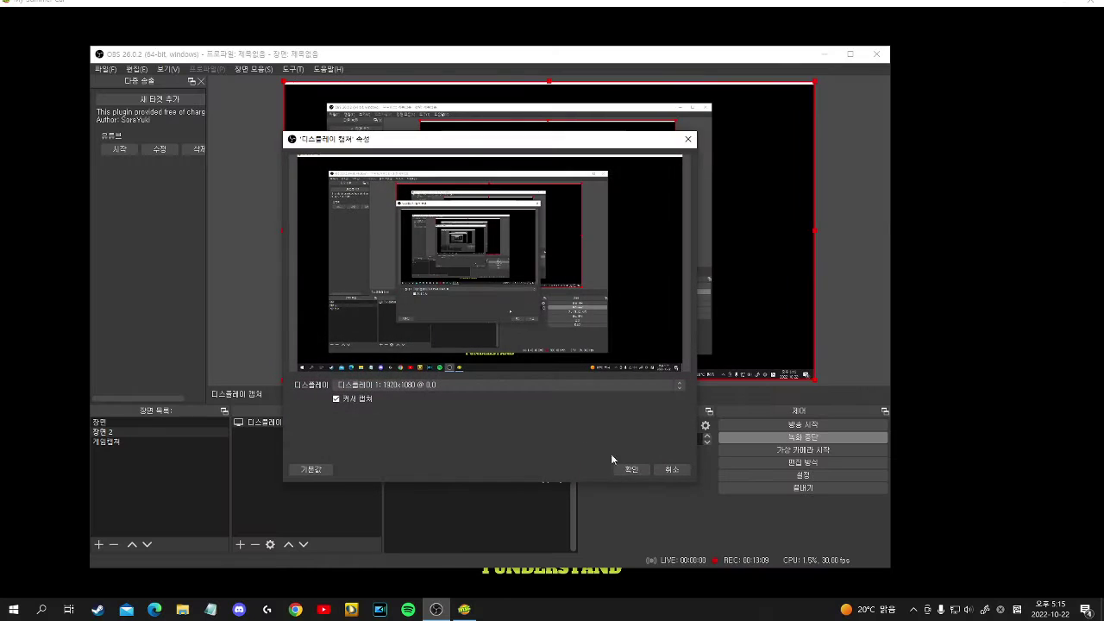
click(621, 466)
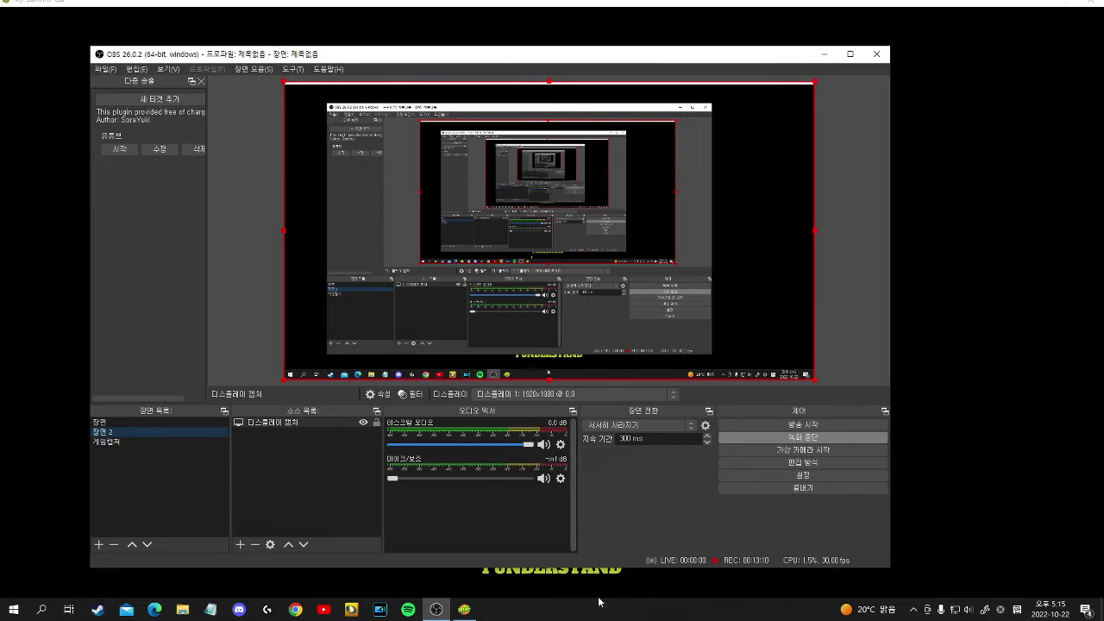
key(alt+Tab)
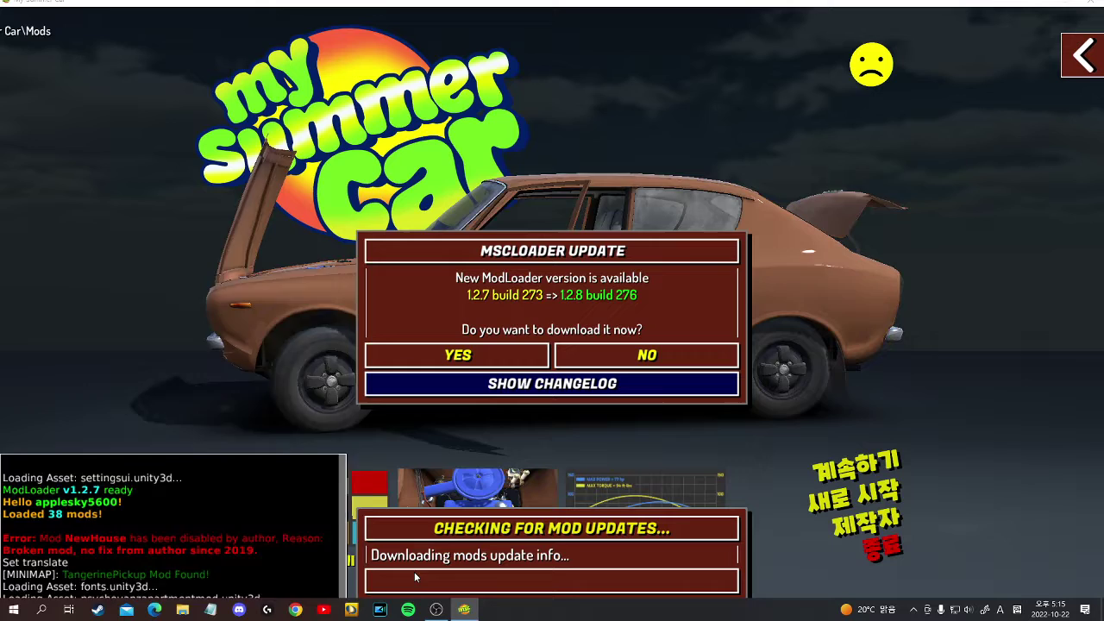
Step: Switch to OBS and rename the scene 장면 2 as 디스플레이캡쳐
key(super)
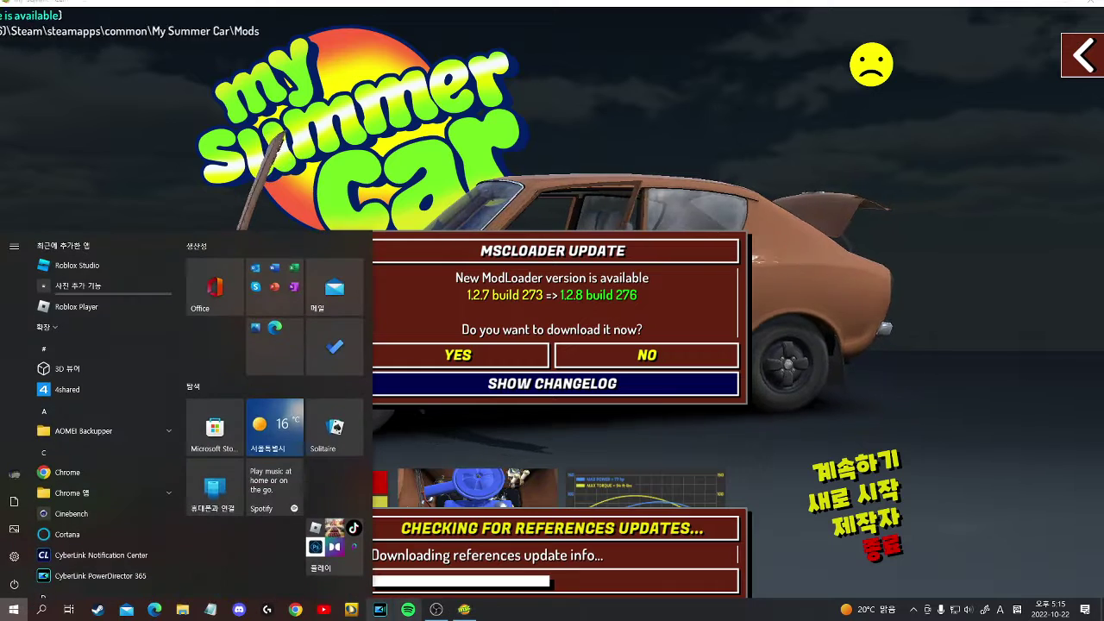
click(358, 446)
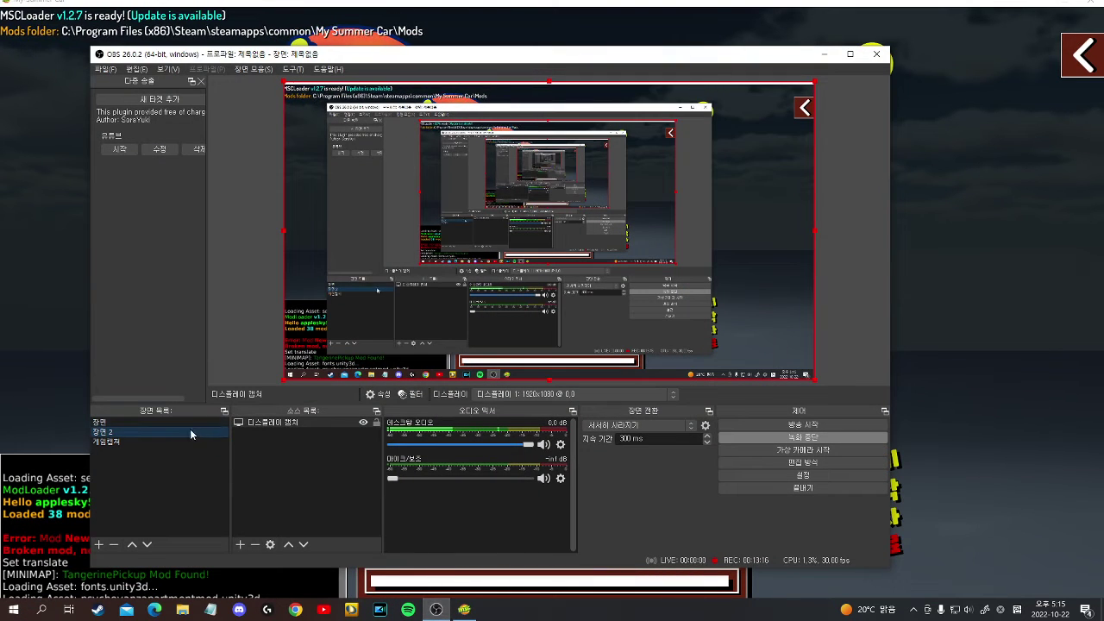
right_click(167, 436)
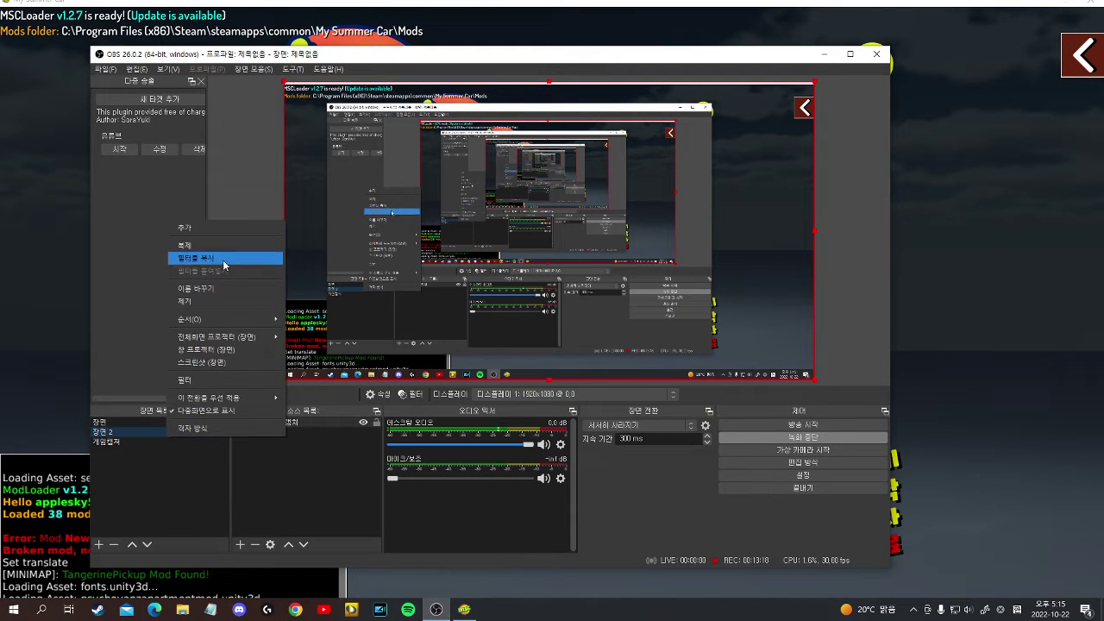
click(225, 288)
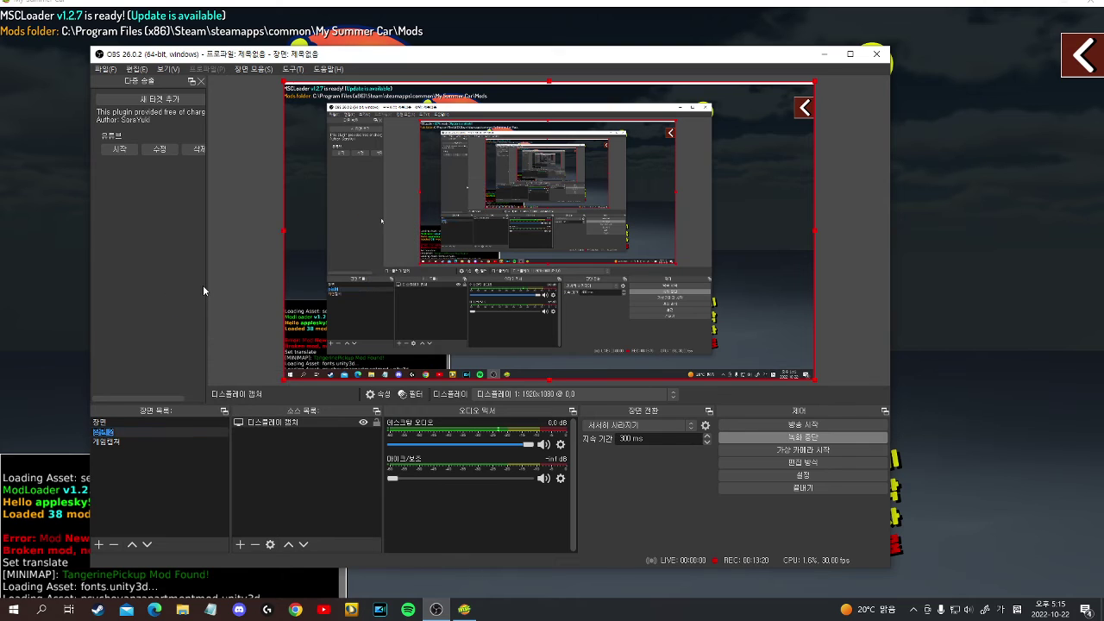
key(BackSpace)
text(디스플레이캡쳐)
key(Return)
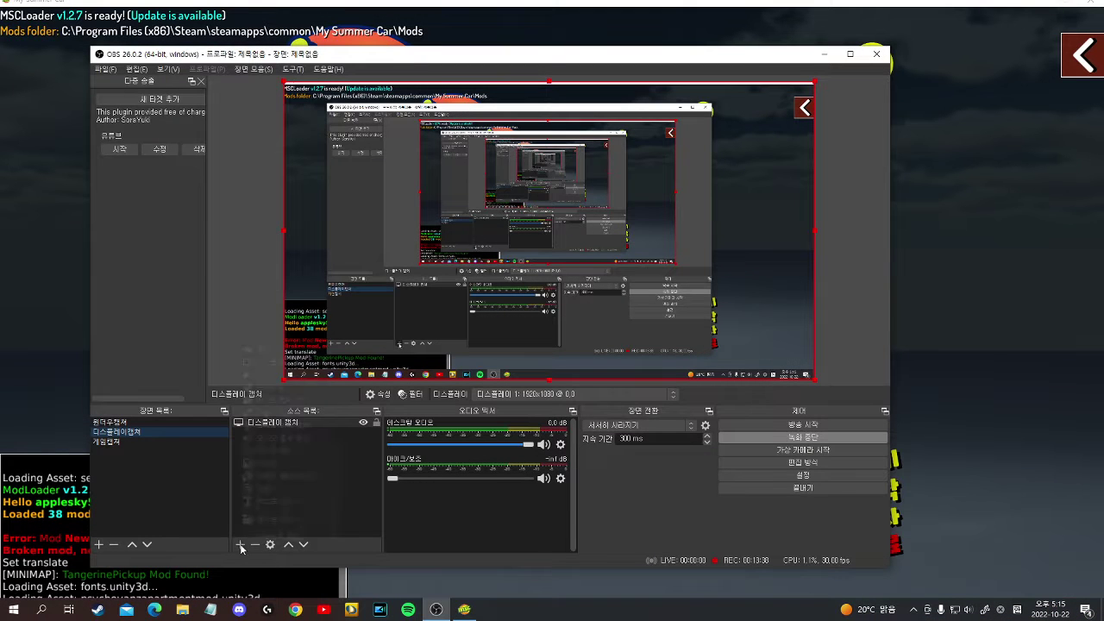
Step: Add a new 비디오 캡쳐 장치 source with its default name to the 디스플레이캡쳐 scene
click(240, 545)
click(285, 400)
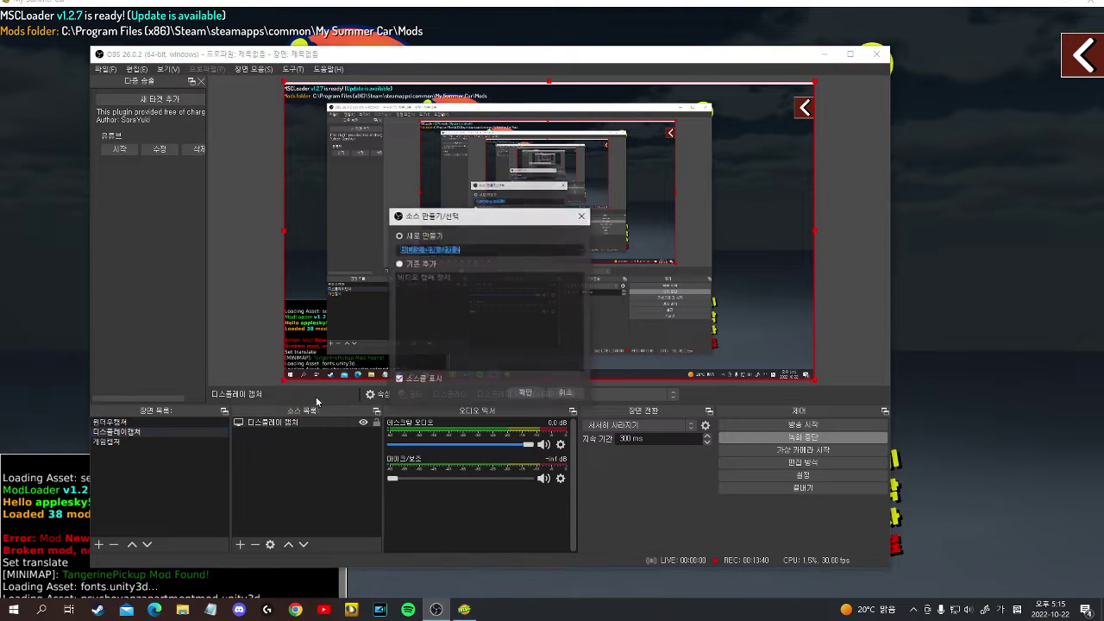
click(526, 394)
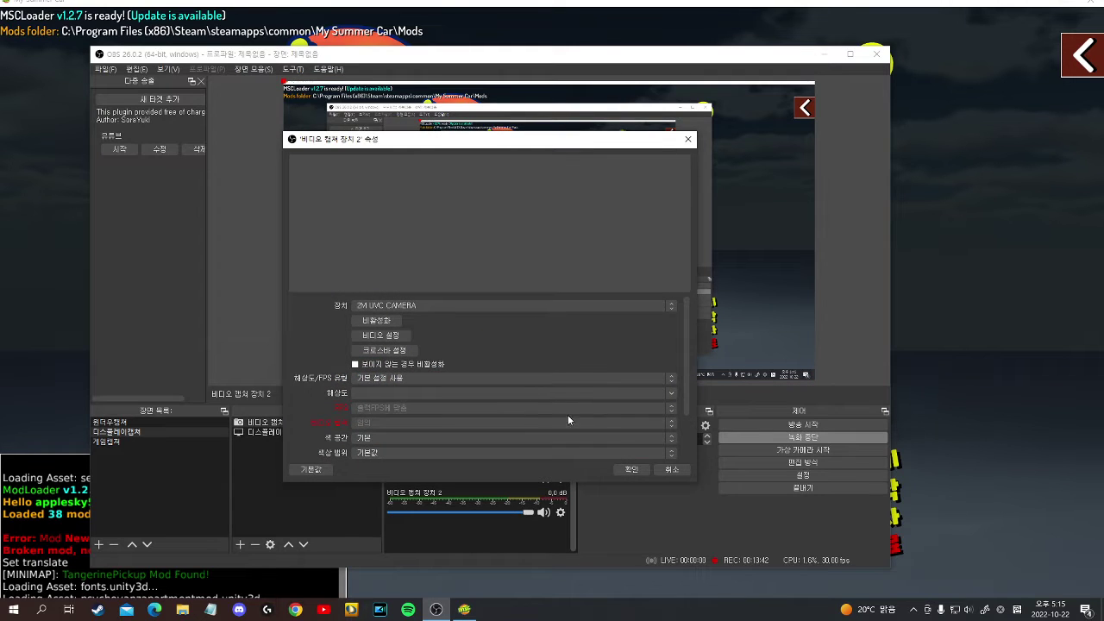